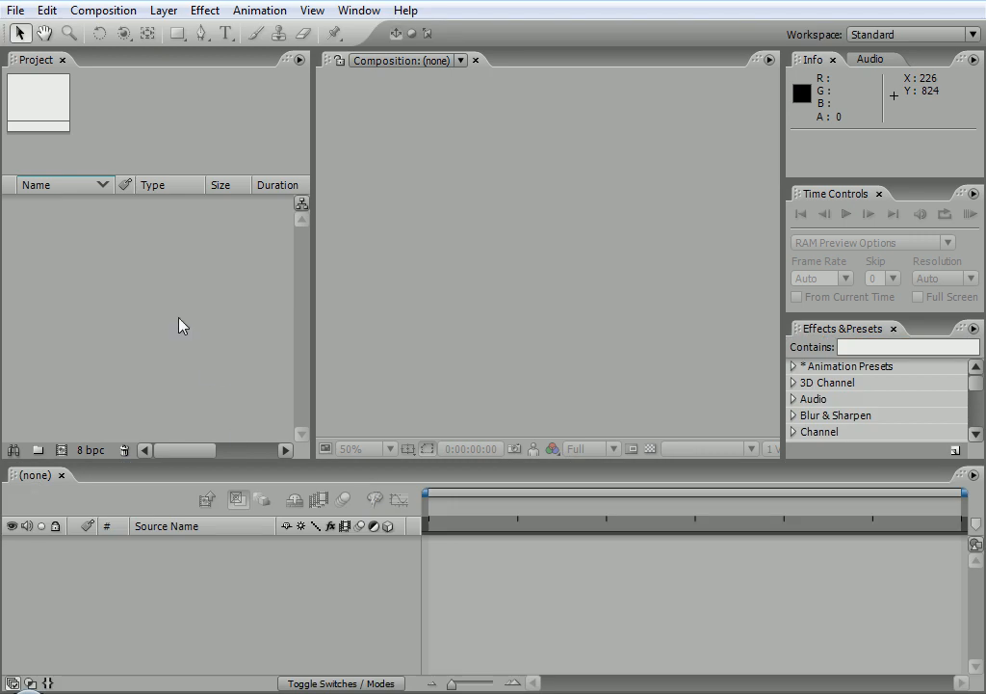
Examine the red logo shapes and their separate layers in logo_1.psd in Photoshop and return to After Effects
click(132, 263)
key(alt+Tab)
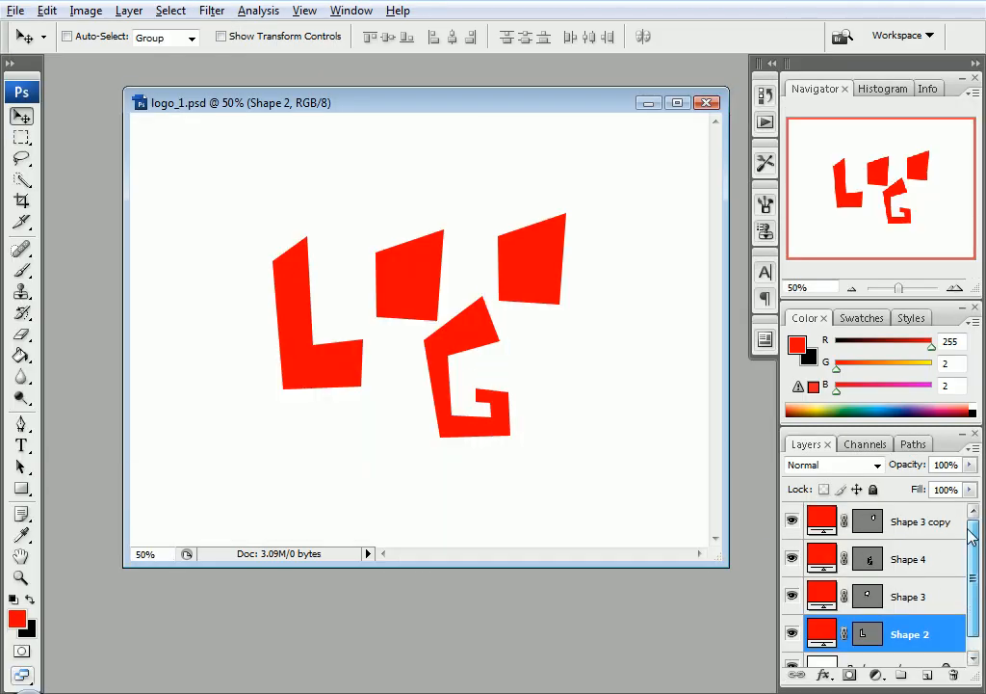
key(alt+Tab)
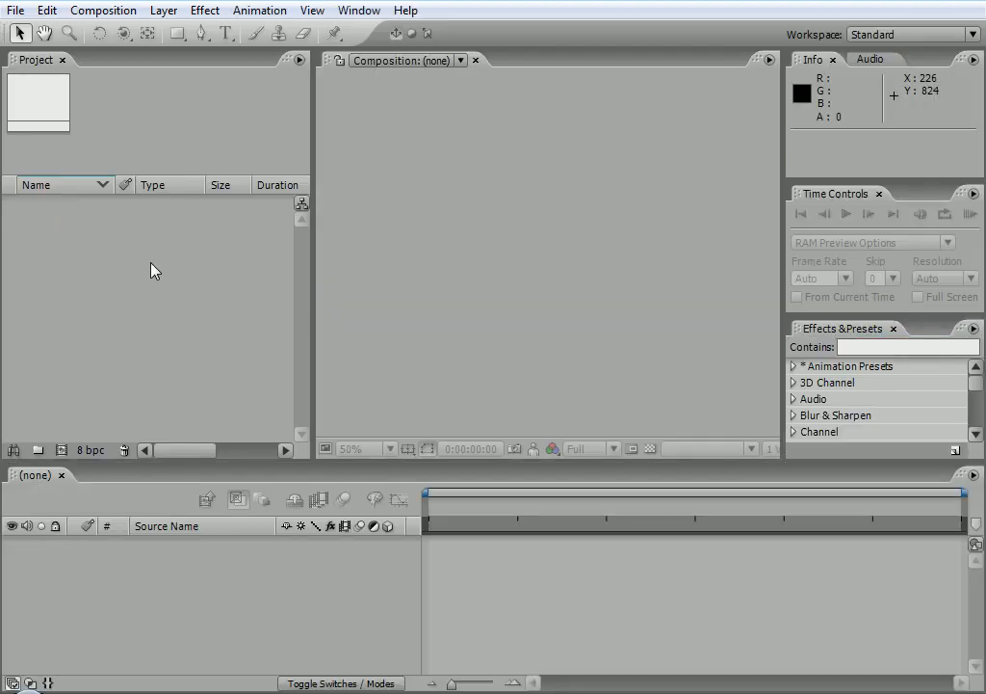
Import logo_1.psd as a Composition with editable layer styles
double_click(249, 253)
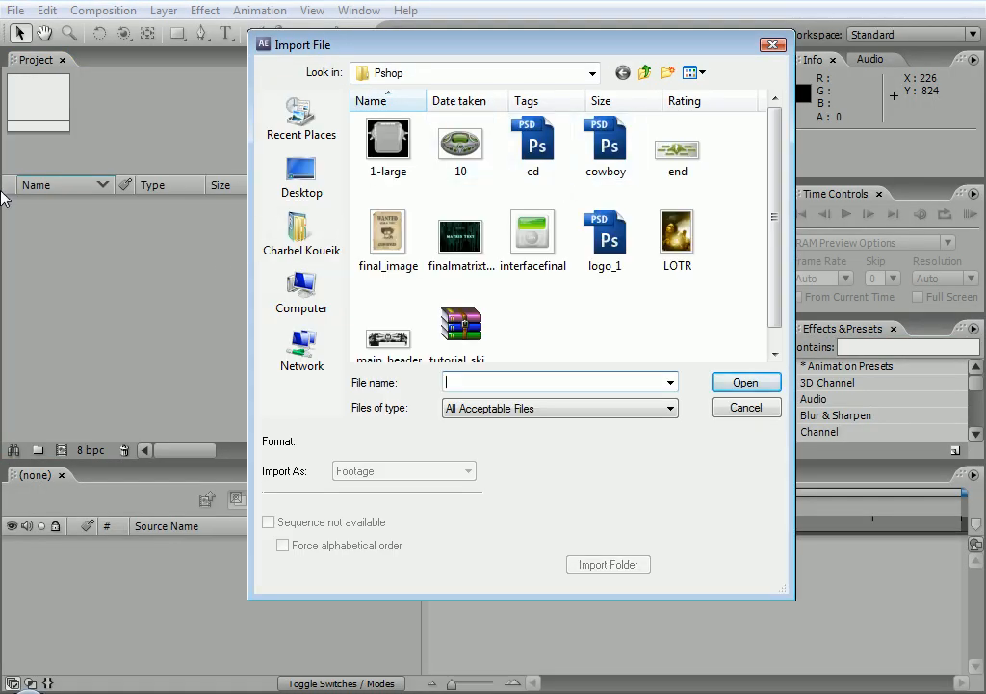
click(605, 236)
click(748, 384)
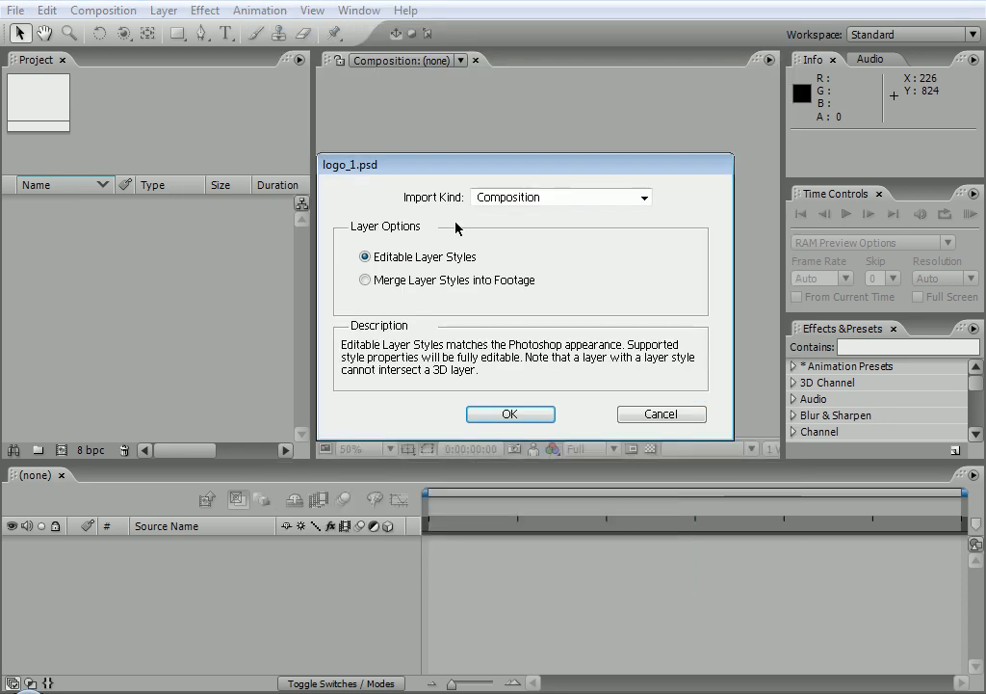
click(487, 197)
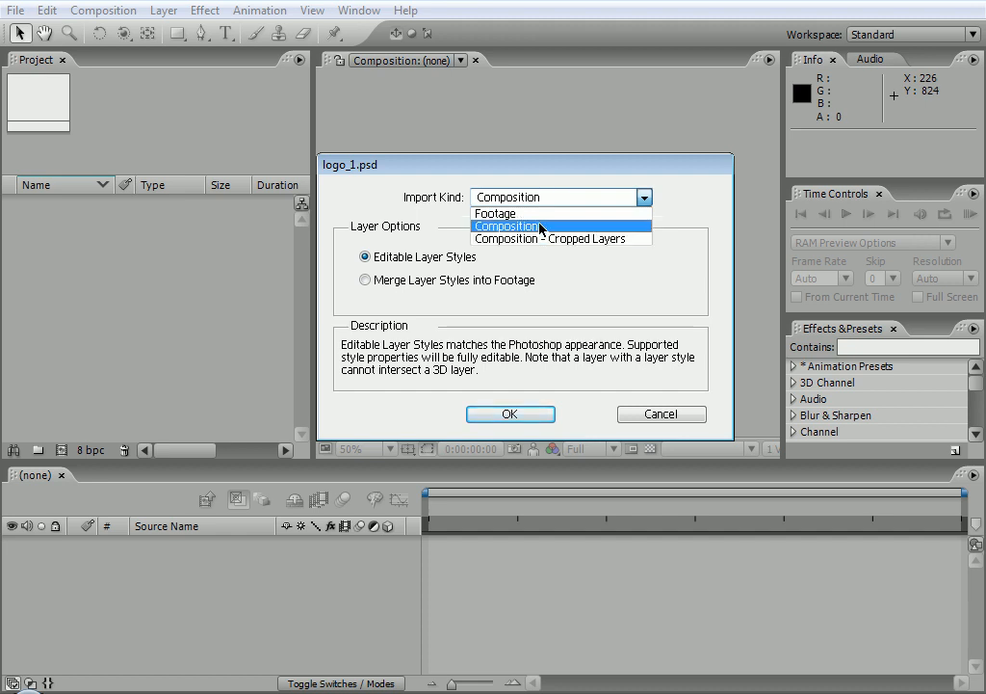
click(536, 226)
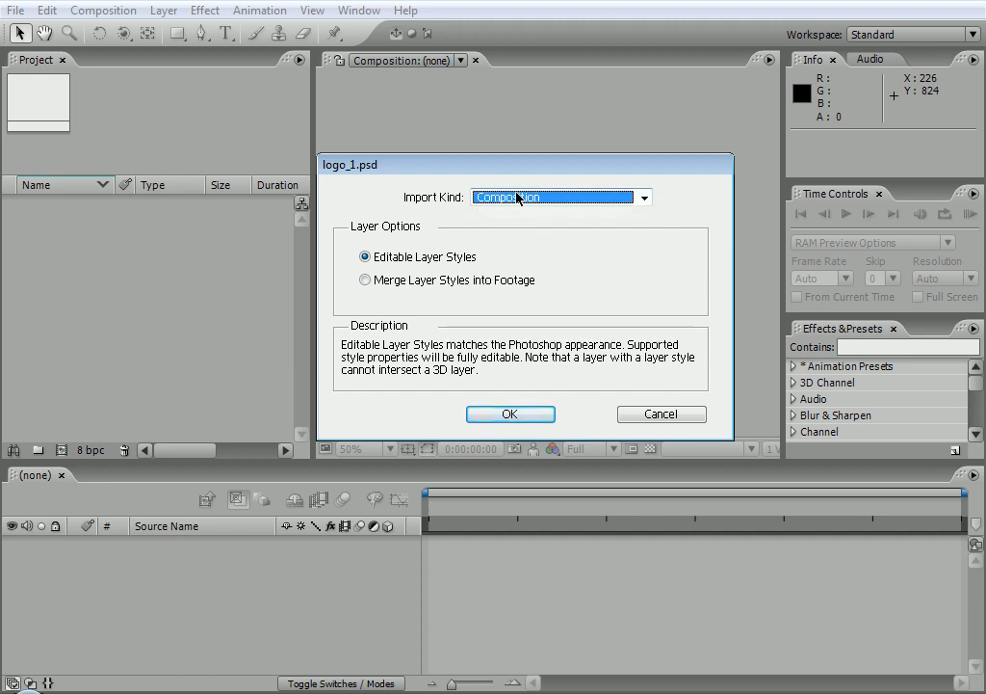
drag(487, 161, 486, 144)
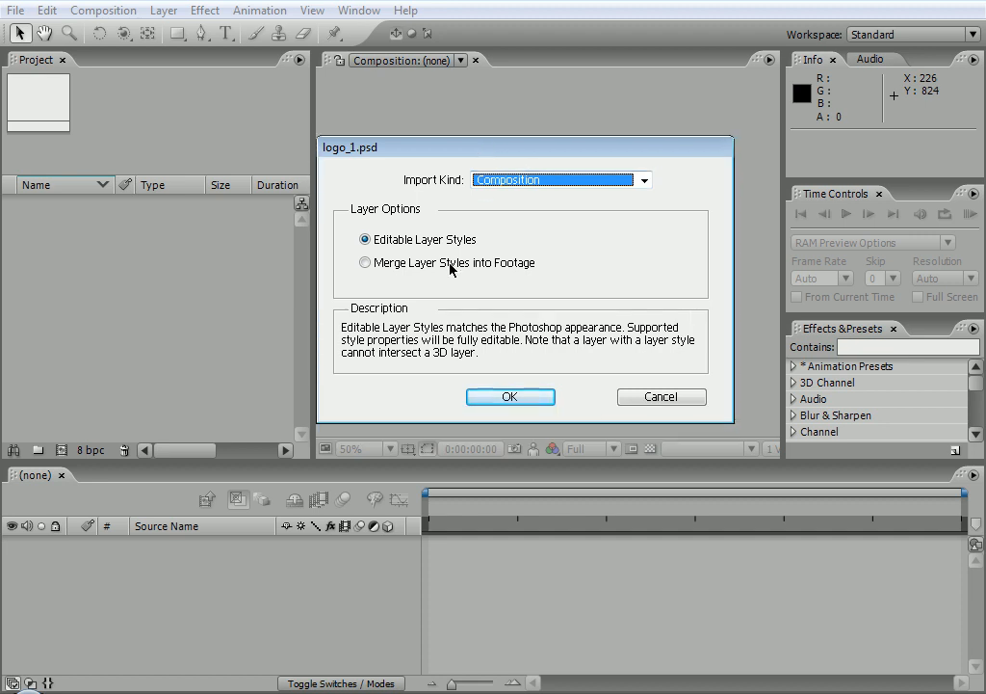
click(528, 398)
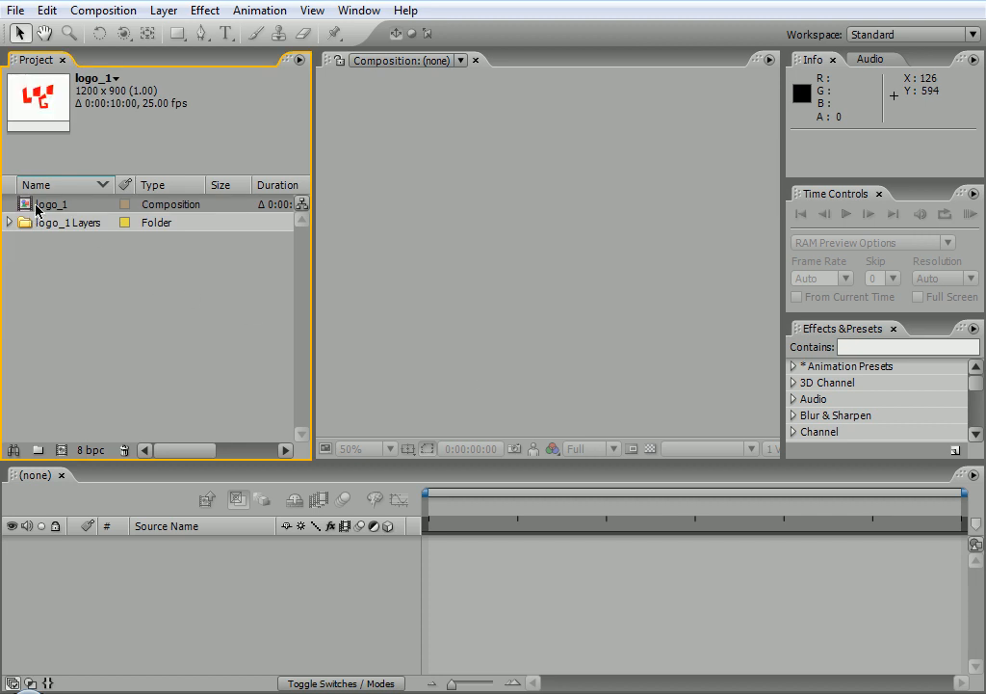
drag(46, 207, 64, 449)
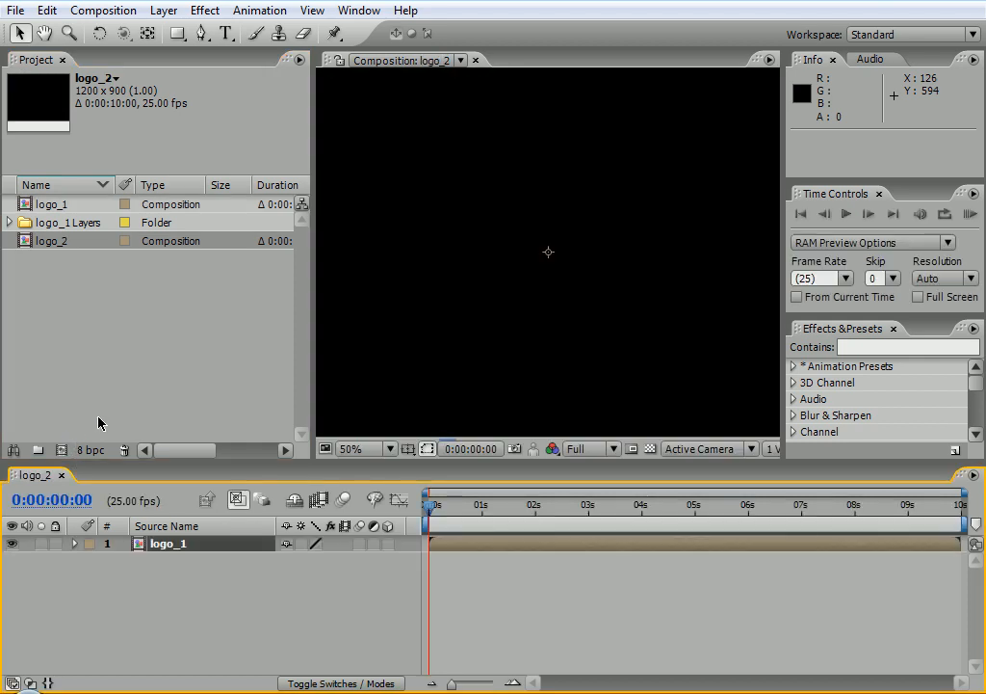
click(74, 544)
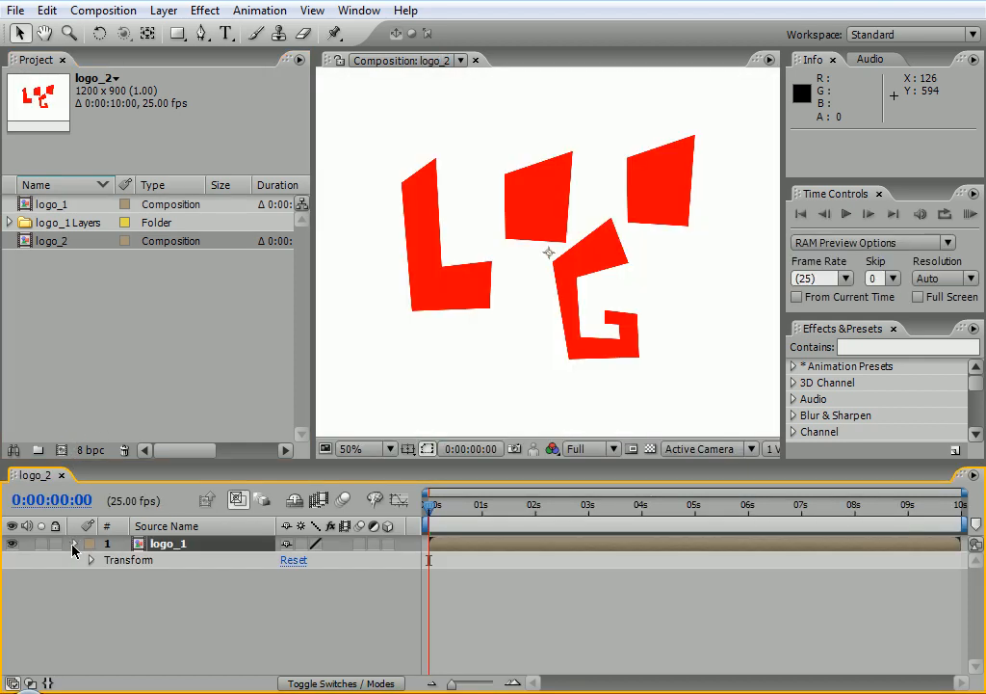
click(74, 545)
key(ctrl+z)
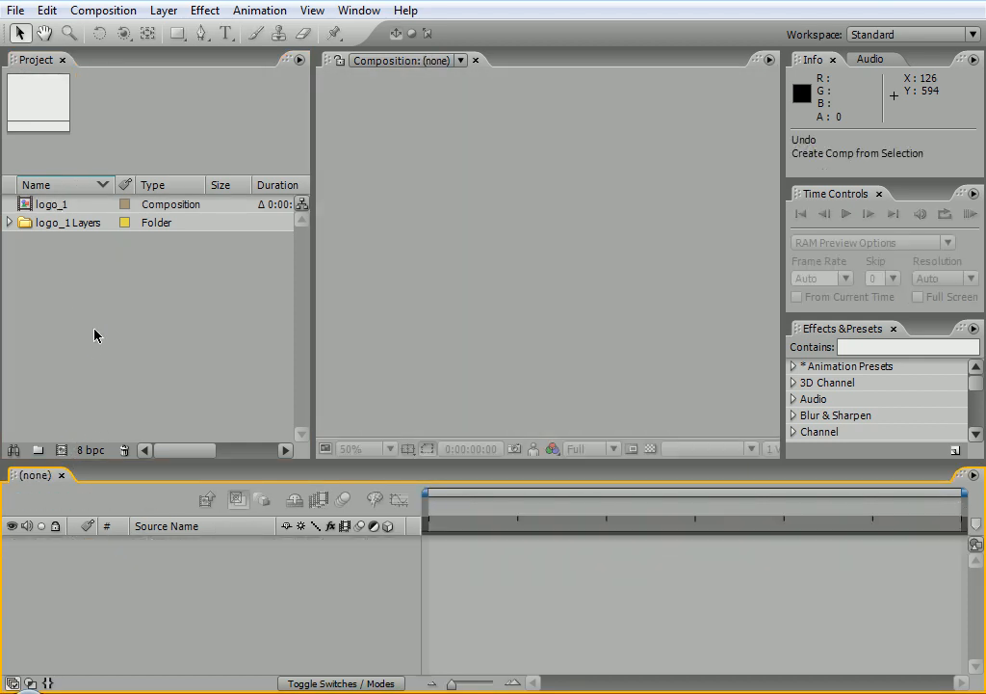
Open the logo_1 composition in the timeline and delete the five duplicate layers added from the logo_1 Layers folder
click(42, 225)
mouse_move(42, 229)
mouse_down()
mouse_move(8, 228)
mouse_move(43, 230)
mouse_move(55, 214)
mouse_move(43, 207)
mouse_up()
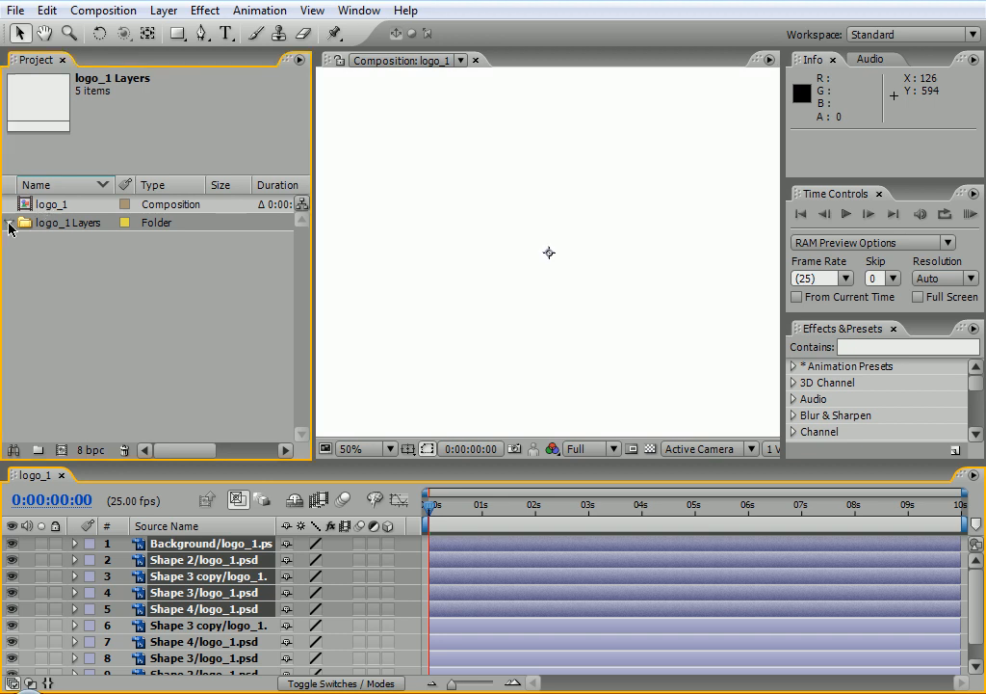
click(10, 224)
click(10, 224)
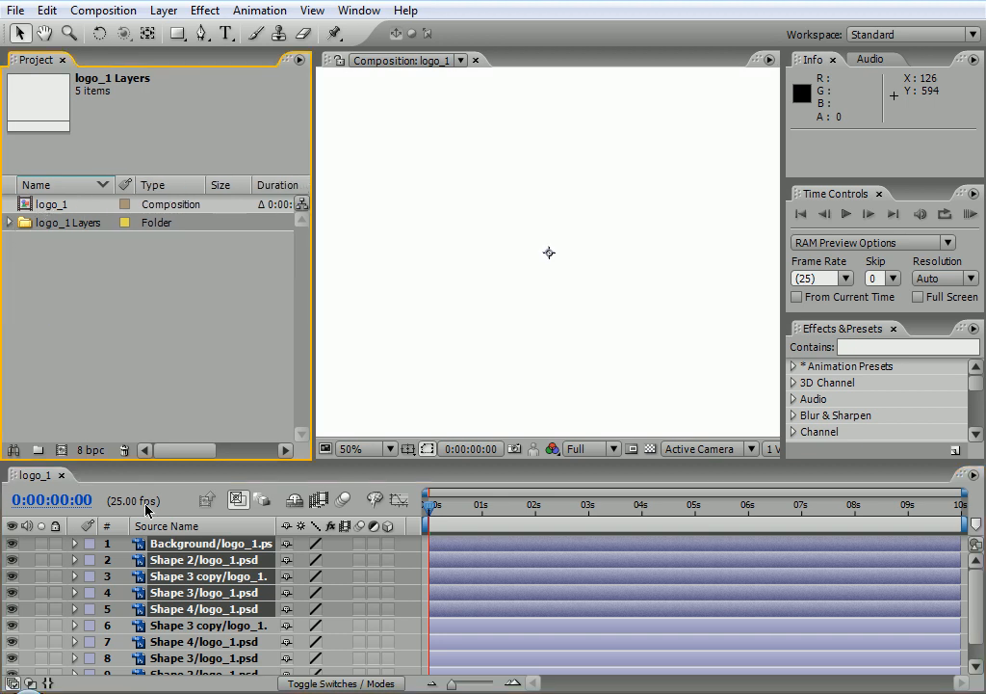
click(190, 610)
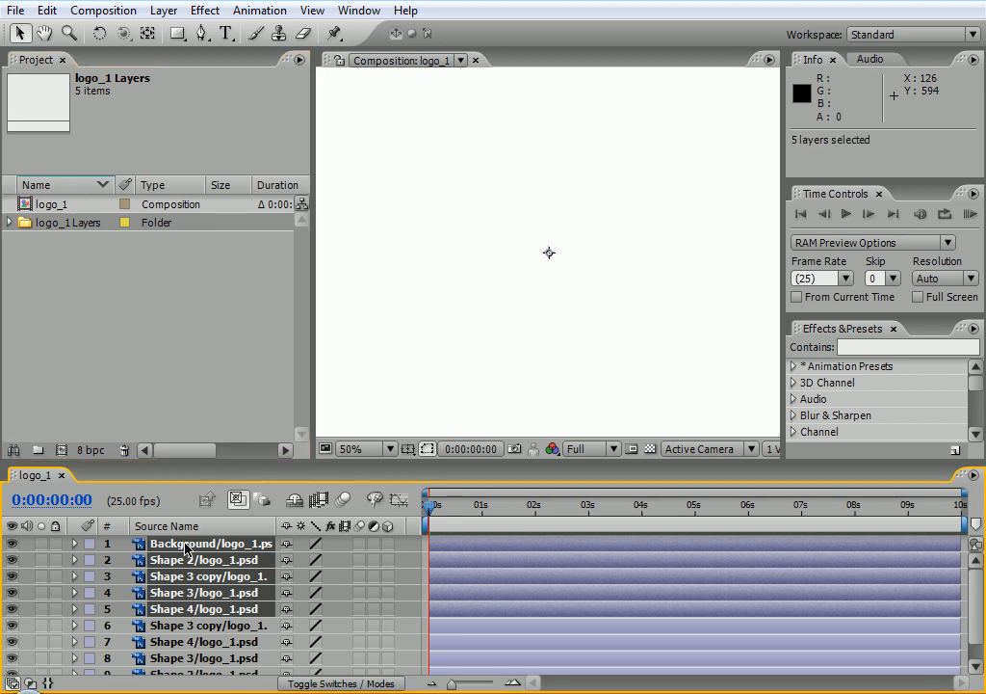
key(Delete)
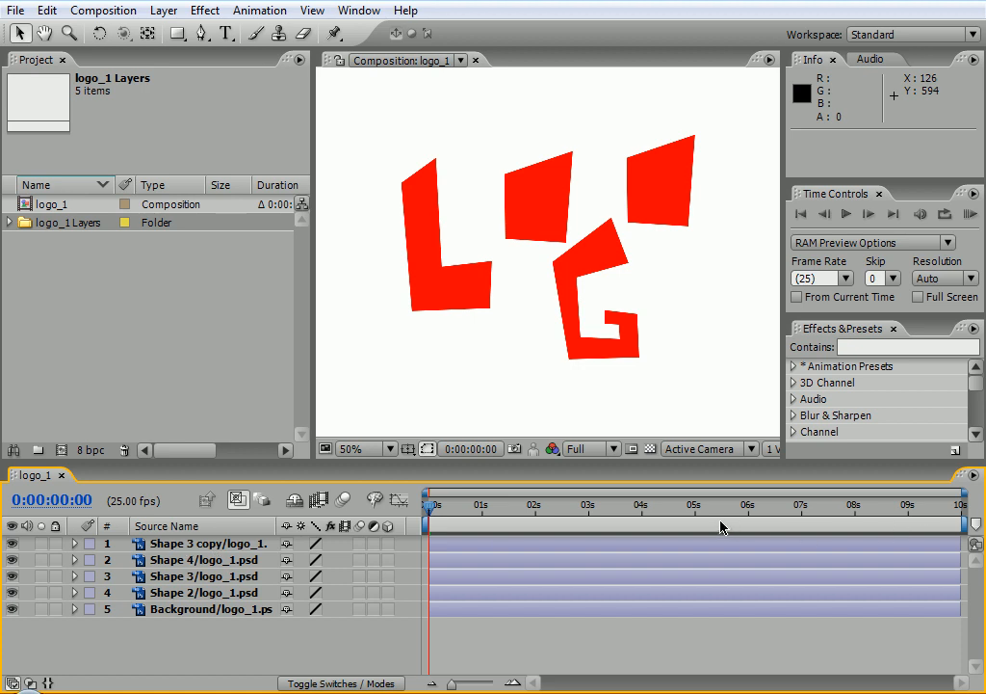
Examine which logo shape each layer holds by switching individual shape layers' visibility off and on
click(207, 544)
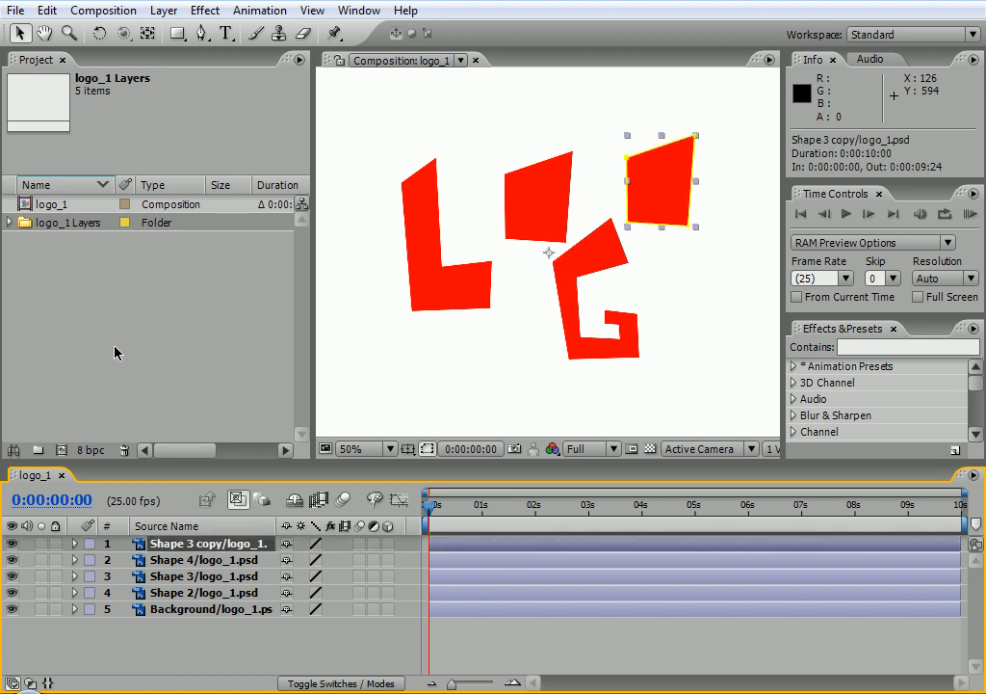
click(11, 544)
click(11, 545)
click(11, 576)
click(12, 577)
click(11, 560)
click(12, 560)
click(11, 560)
click(88, 390)
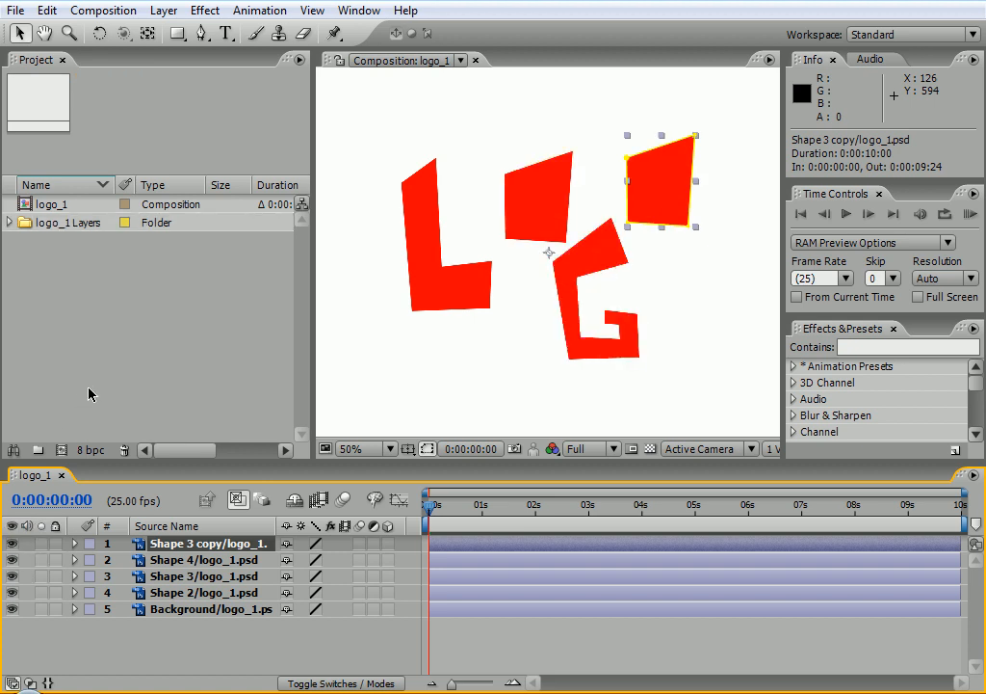
Lock the Background layer of the logo_1 composition
click(360, 260)
click(360, 266)
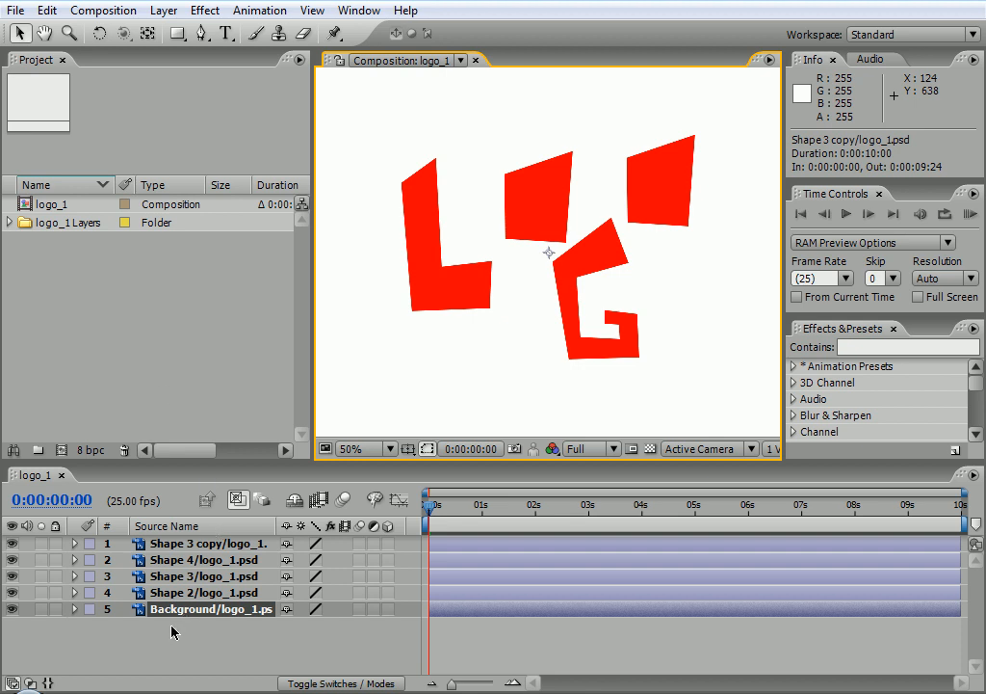
click(56, 609)
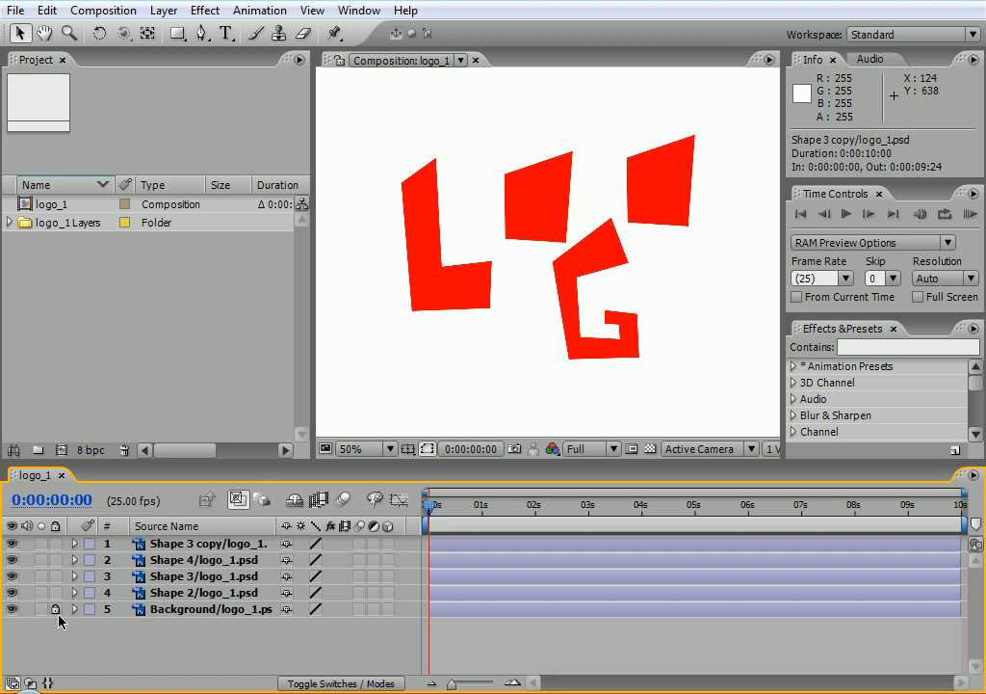
Select the four shape layers together and trim their out points to 0:00:02:09
click(183, 591)
key(ctrl+a)
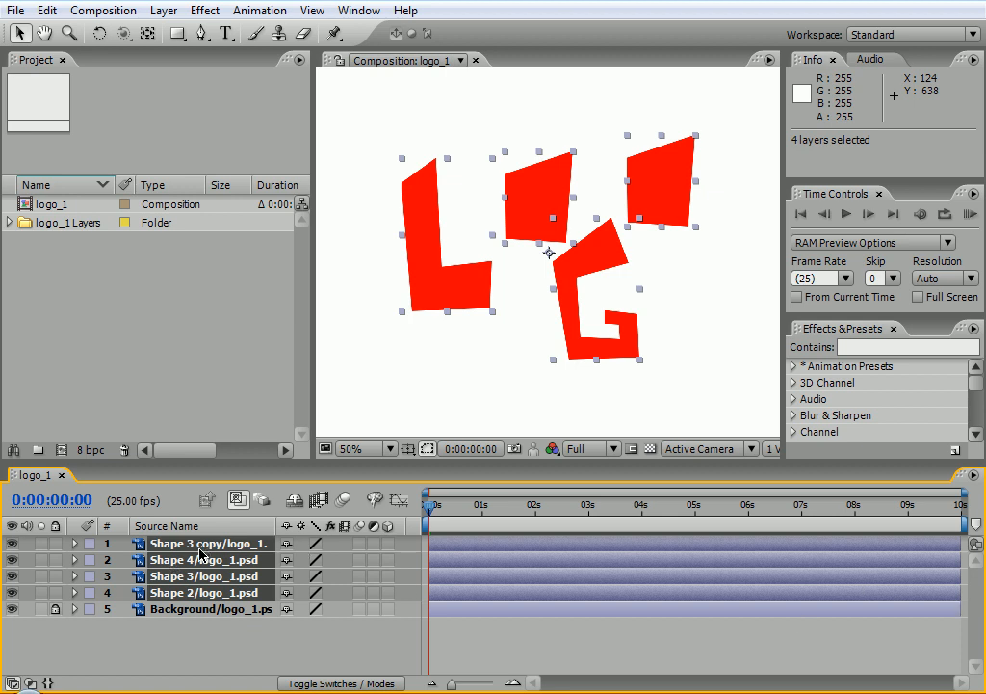
drag(962, 546, 557, 525)
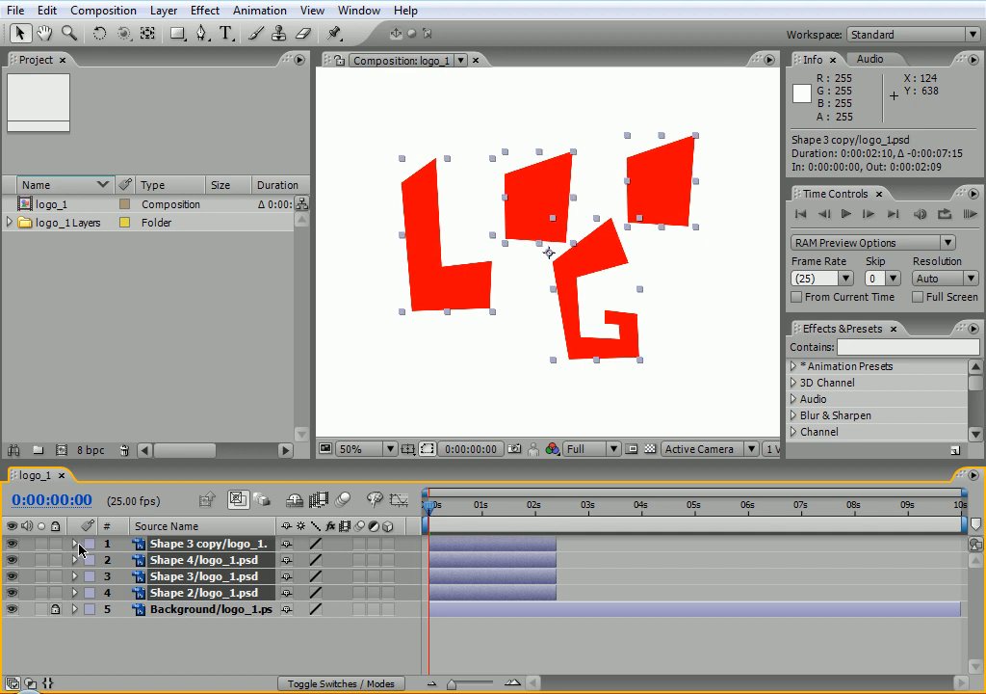
Enable opacity keyframing at 0:00:00:00 on the four selected shape layers and display only their Opacity properties
click(76, 545)
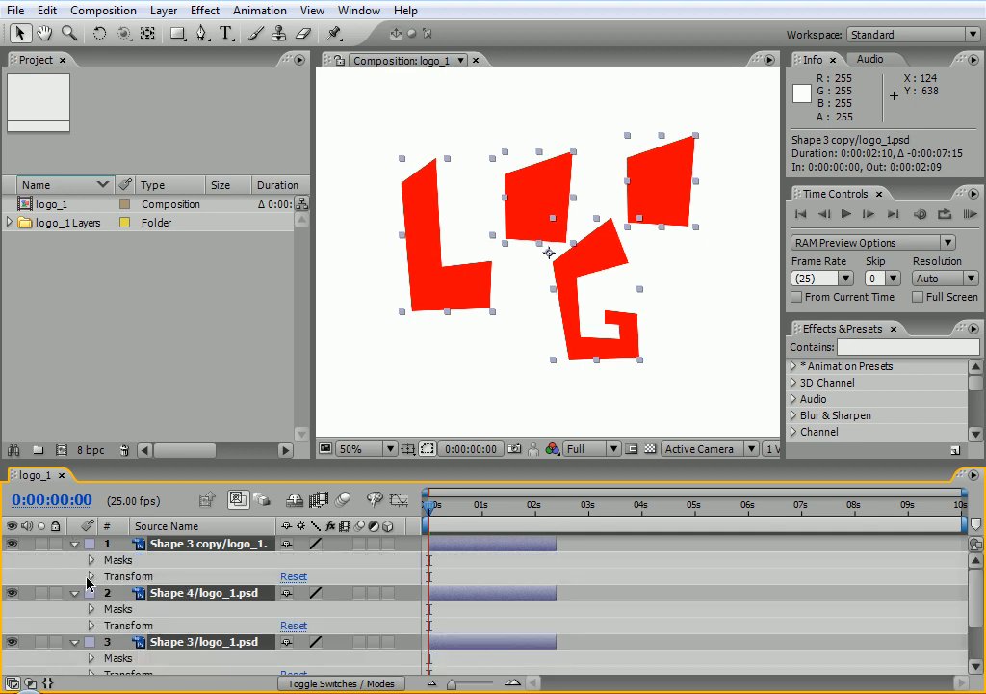
click(90, 578)
mouse_move(975, 590)
mouse_down()
mouse_move(975, 640)
mouse_move(975, 599)
mouse_up()
click(124, 632)
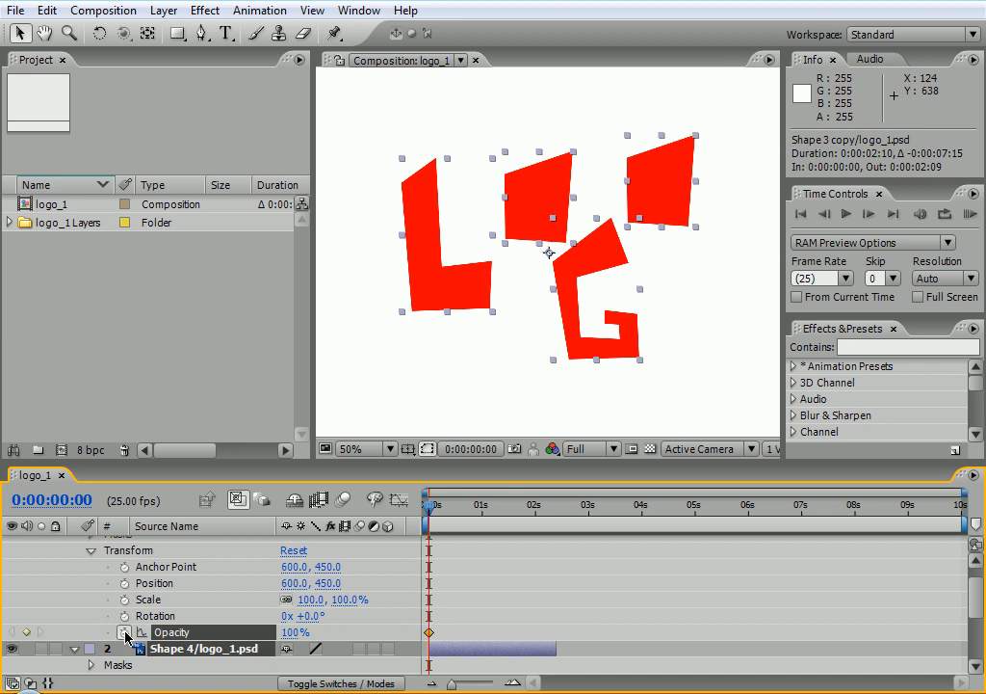
mouse_move(976, 601)
mouse_down()
mouse_move(979, 643)
mouse_move(975, 594)
mouse_move(979, 605)
mouse_up()
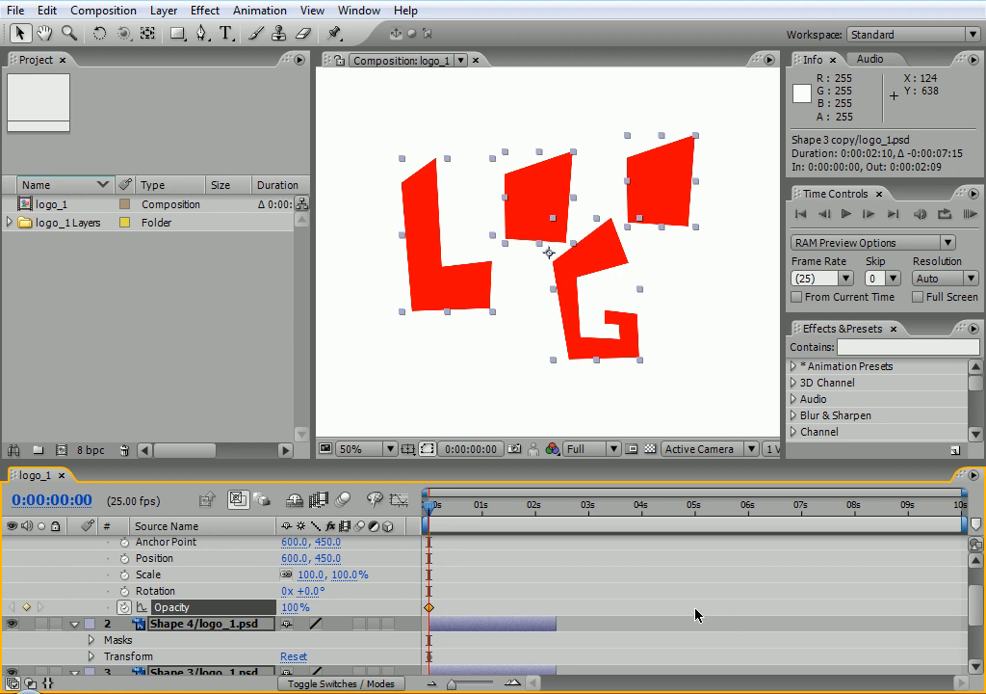
key(t)
drag(972, 591, 969, 553)
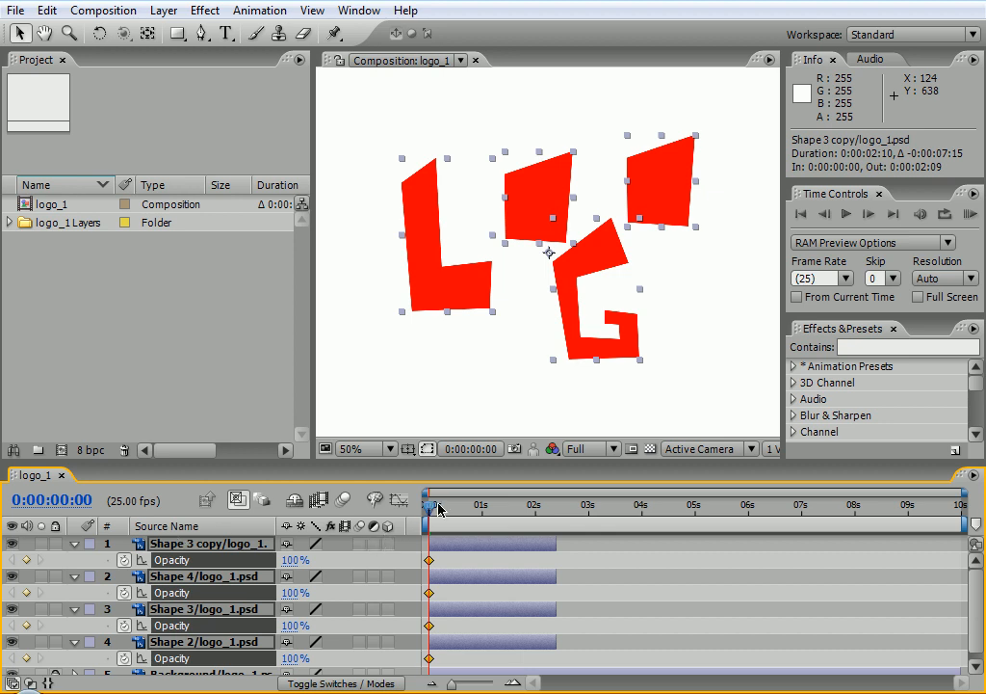
Set the opacity of all four shape layers to 0% at 0:00:00:00
drag(444, 505, 424, 506)
click(294, 560)
text(0)
key(Return)
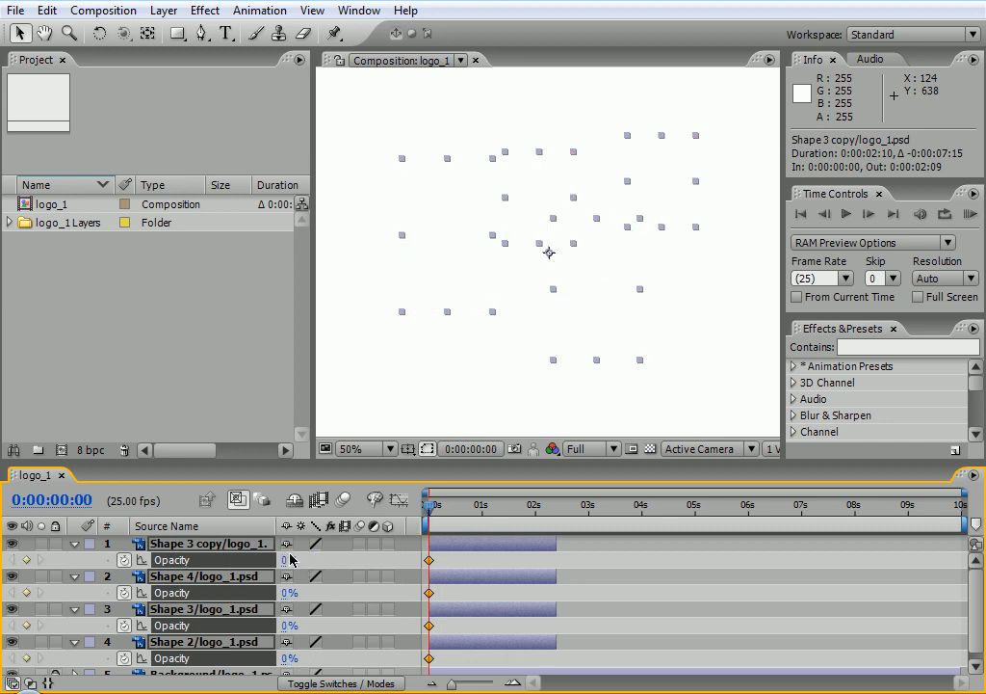
Extend the four shape layers to end at 0:00:03:19 and set their opacity to 100% at 0:00:00:16
drag(430, 513, 466, 514)
drag(561, 543, 636, 543)
drag(468, 512, 464, 513)
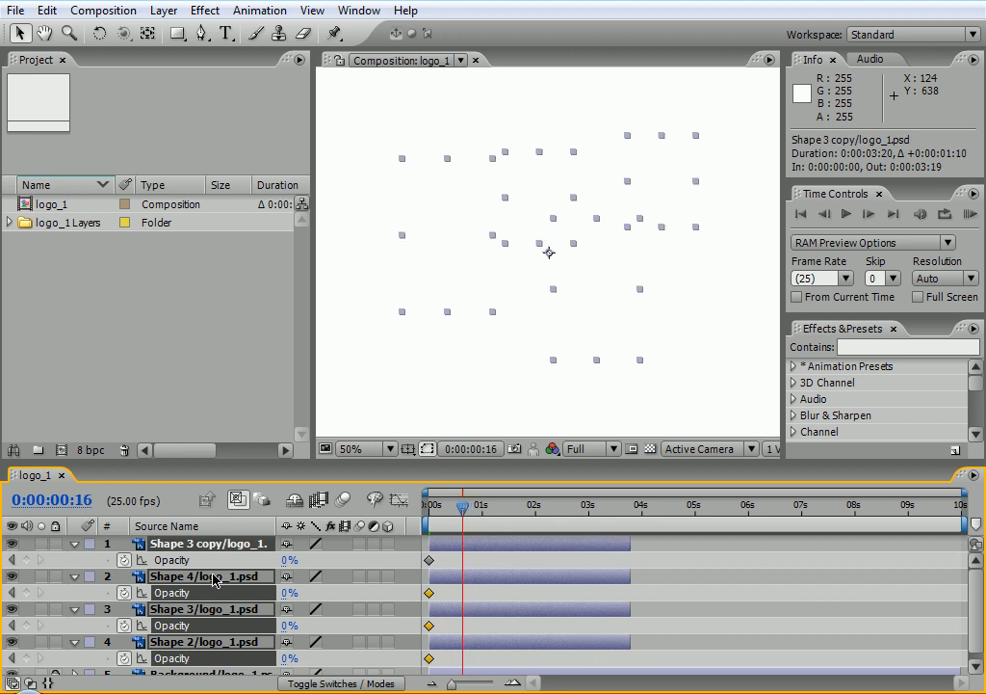
drag(287, 560, 485, 531)
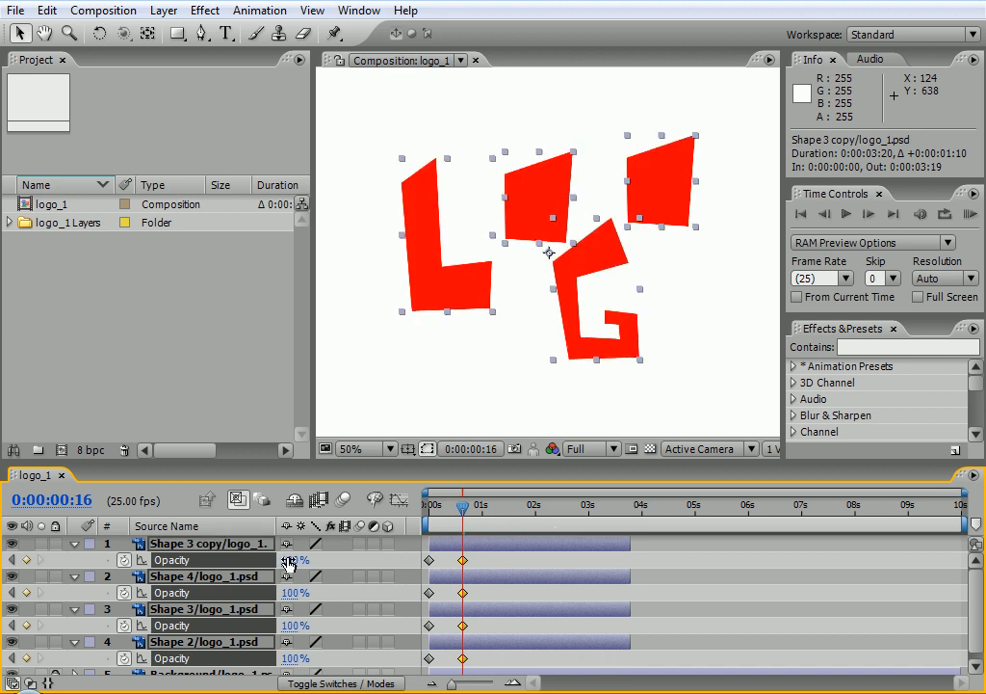
Hold the four shape layers at 100% opacity with keyframes at 0:00:02:24 and set their opacity to 0% at 0:00:03:19
drag(465, 512, 590, 508)
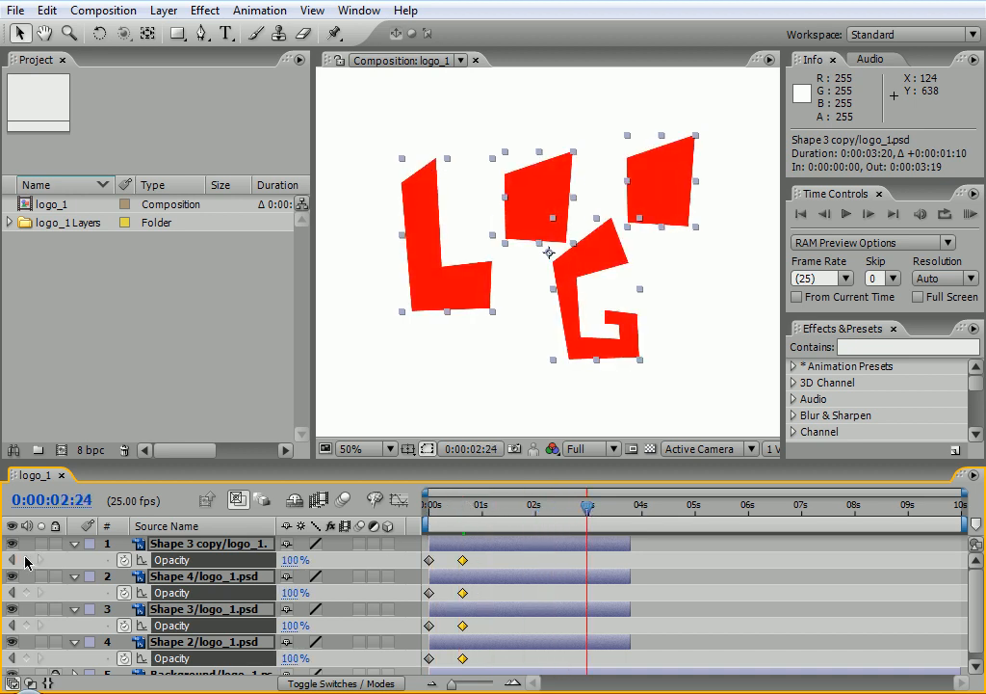
click(26, 560)
click(26, 593)
click(26, 625)
click(26, 658)
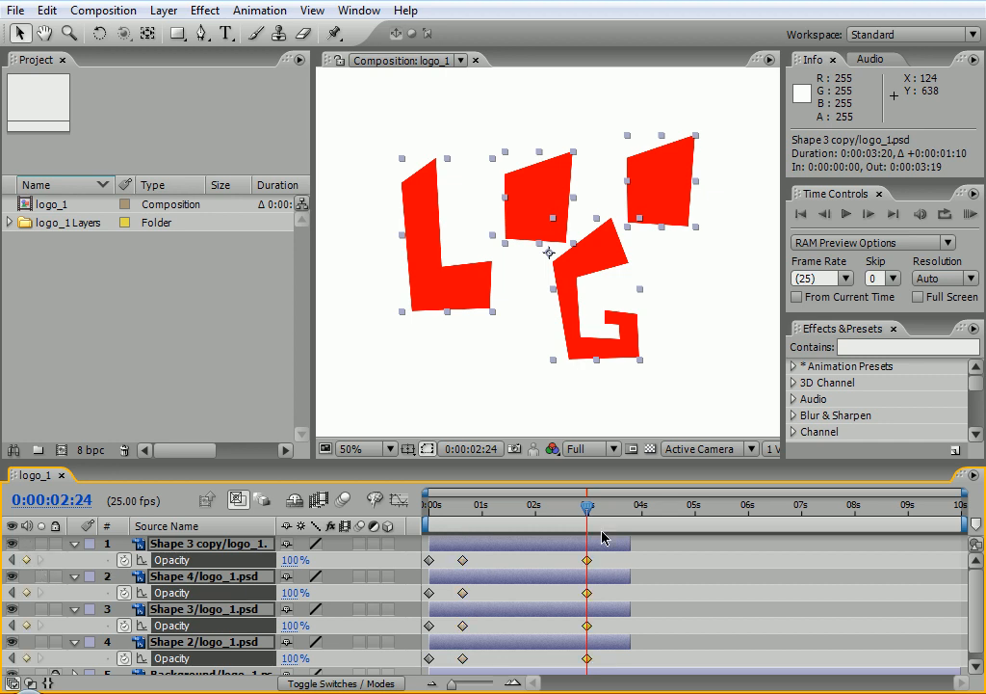
drag(588, 506, 631, 505)
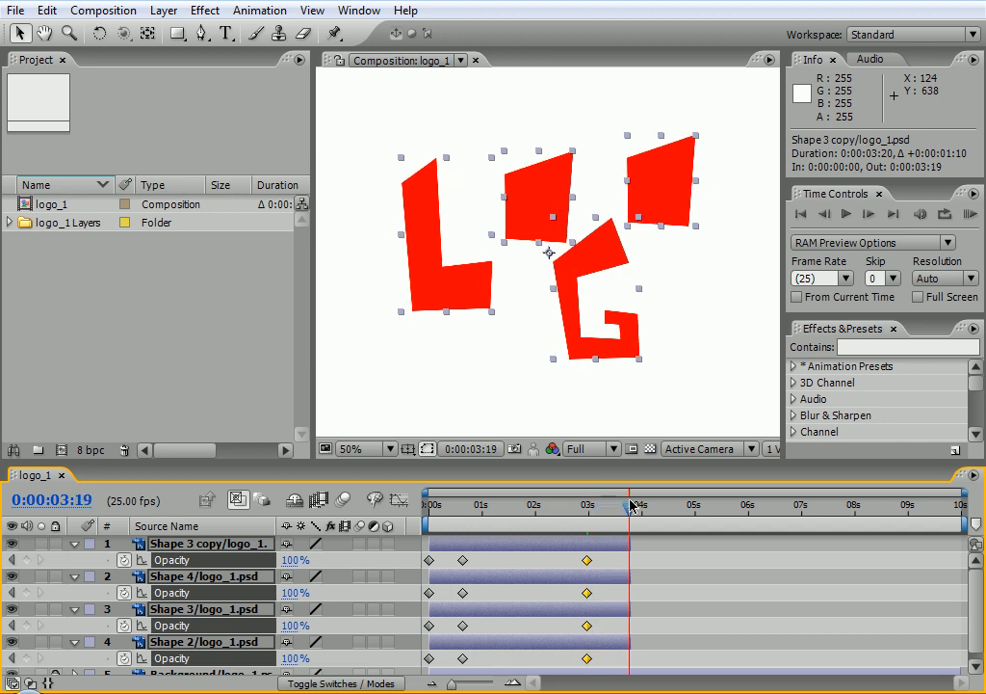
drag(292, 561, 227, 535)
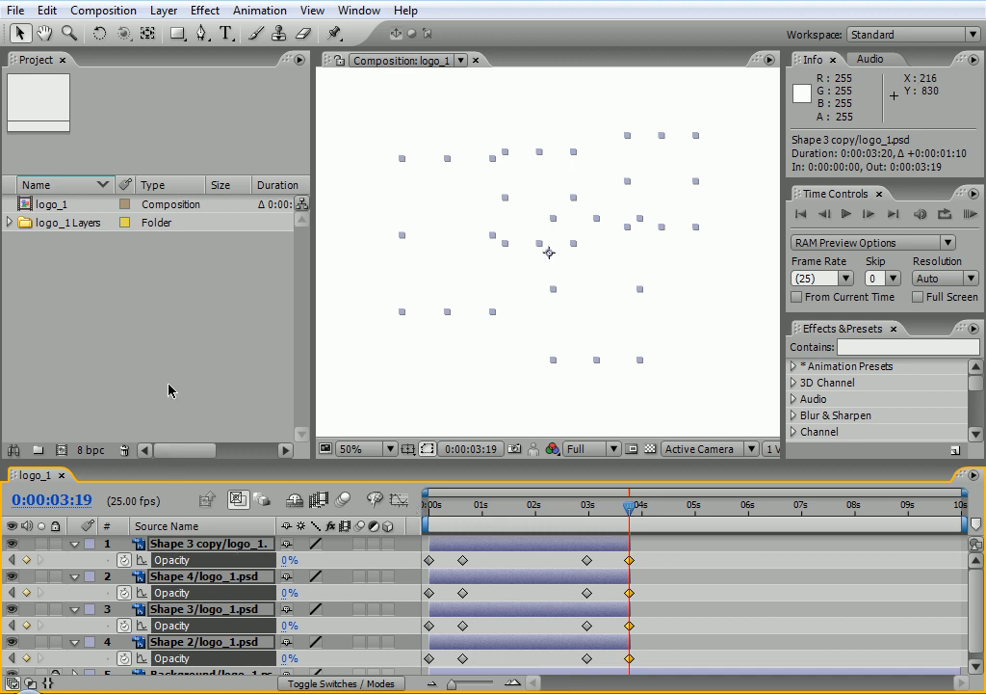
Shift only the Shape 3 layer along the timeline so it starts at 0:00:02:24, where Shape 2 begins fading out
scroll(689, 644, down, 1)
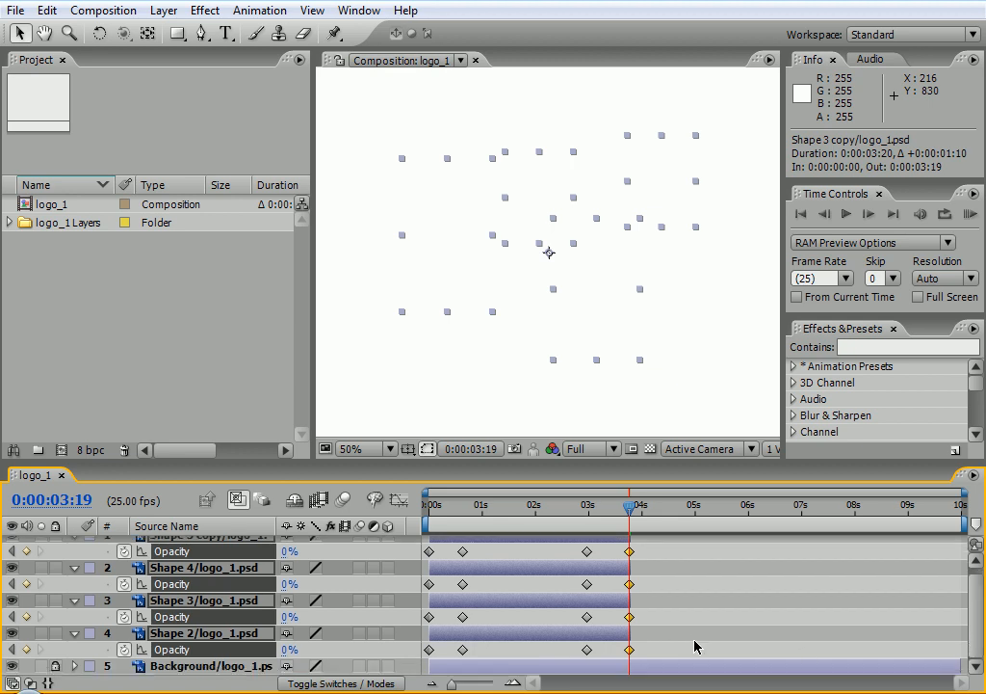
click(564, 640)
click(646, 639)
drag(493, 601, 640, 607)
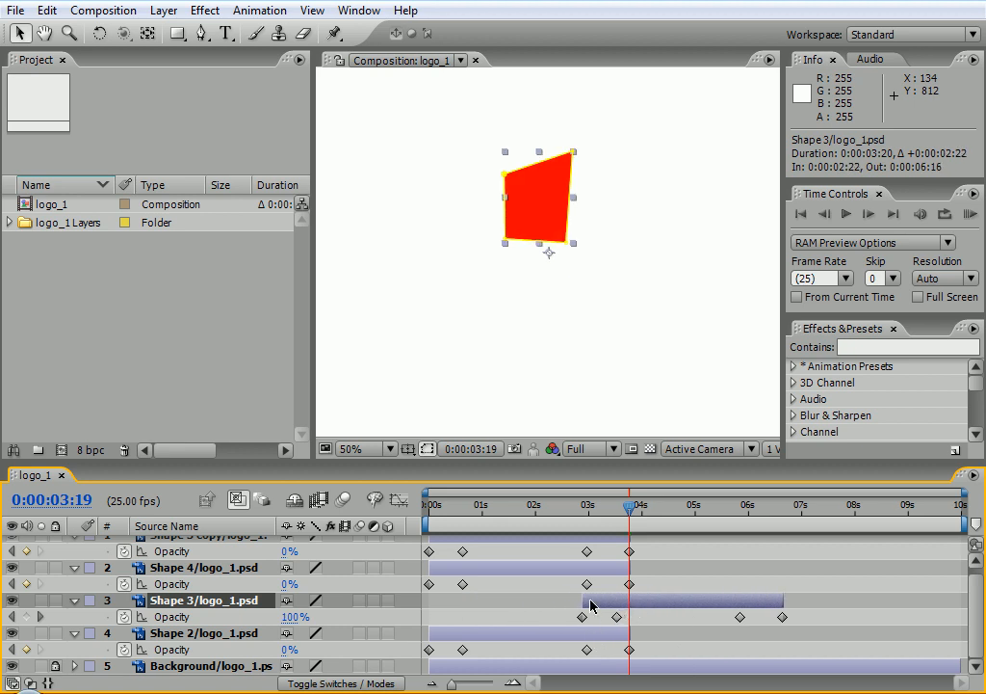
drag(615, 605, 622, 606)
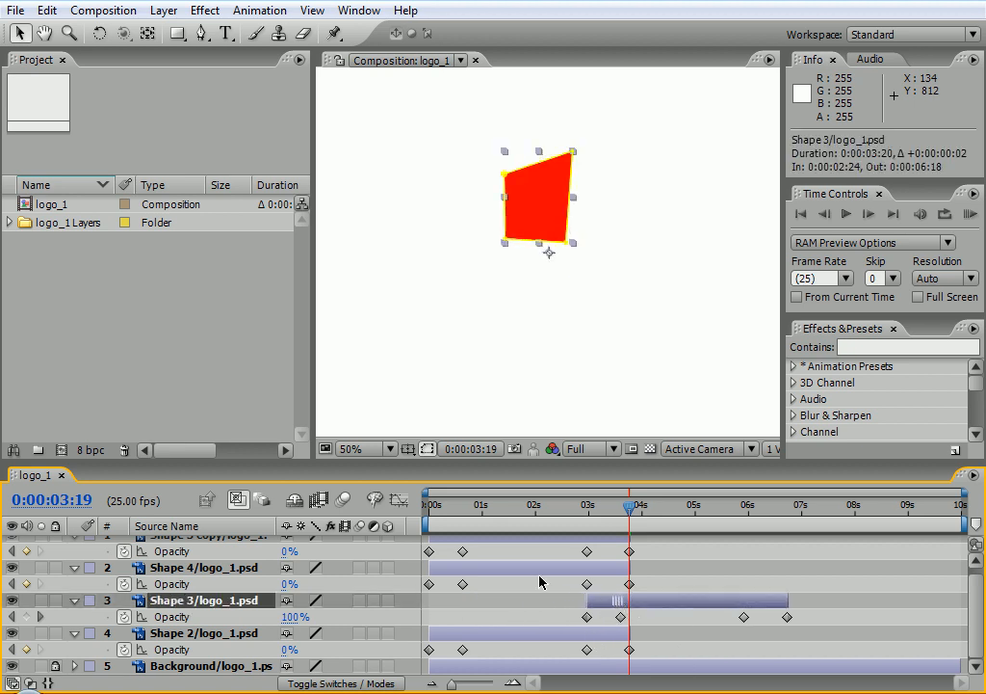
Shift Shape 4 to start where Shape 3 begins fading out, and Shape 3 copy to start at 0:00:08:24, where Shape 4 begins fading out
drag(478, 569, 792, 567)
drag(467, 544, 941, 546)
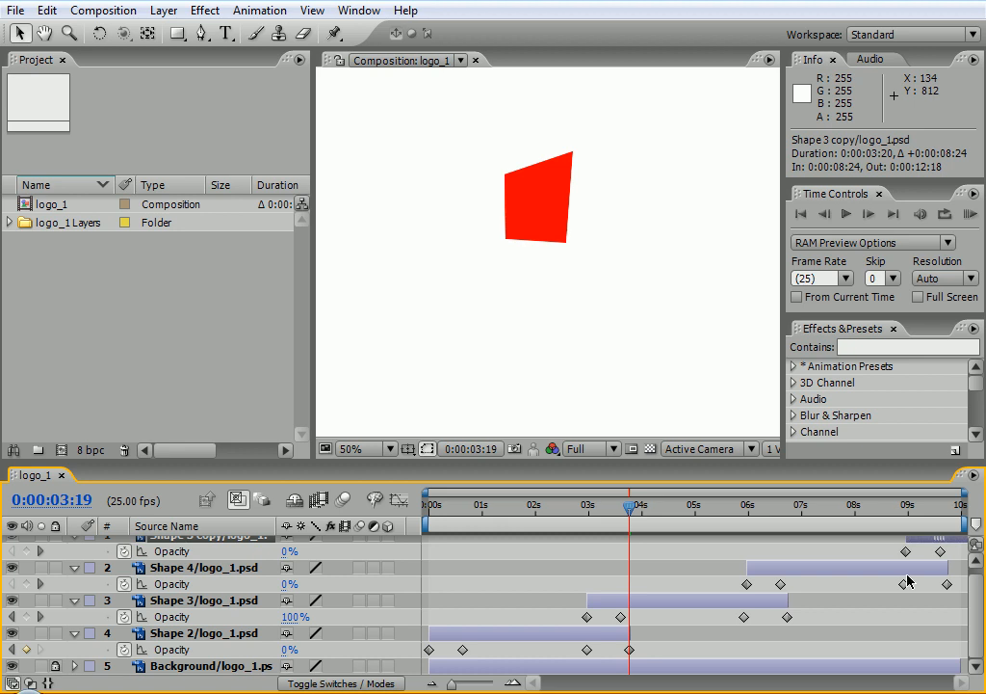
click(837, 669)
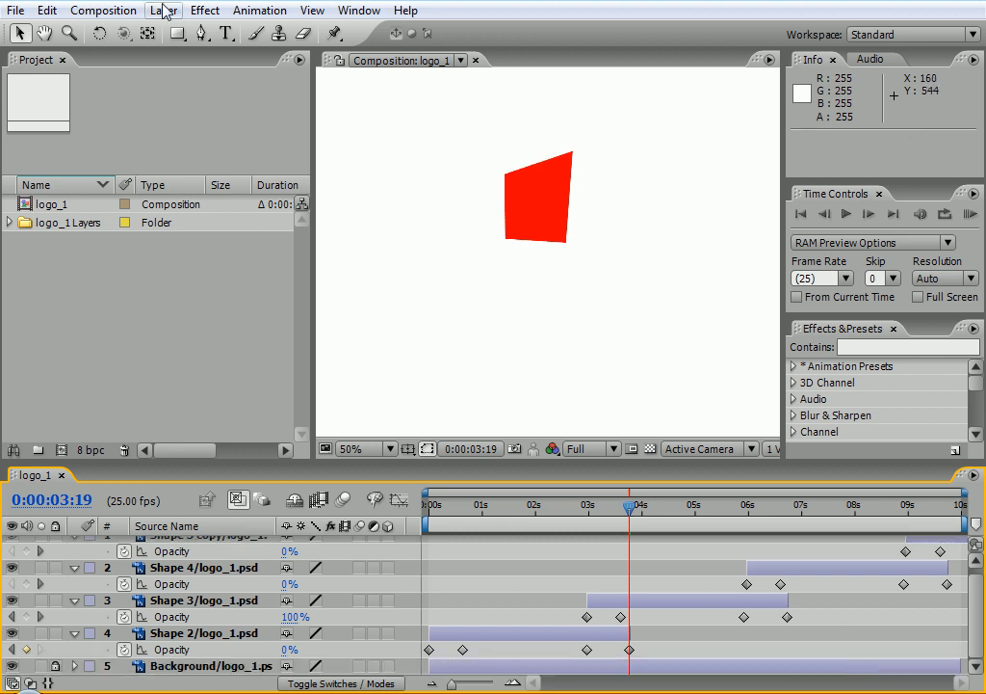
Set the composition duration to 15 seconds and extend the visible timeline range to 0:00:15:00
click(103, 11)
click(108, 61)
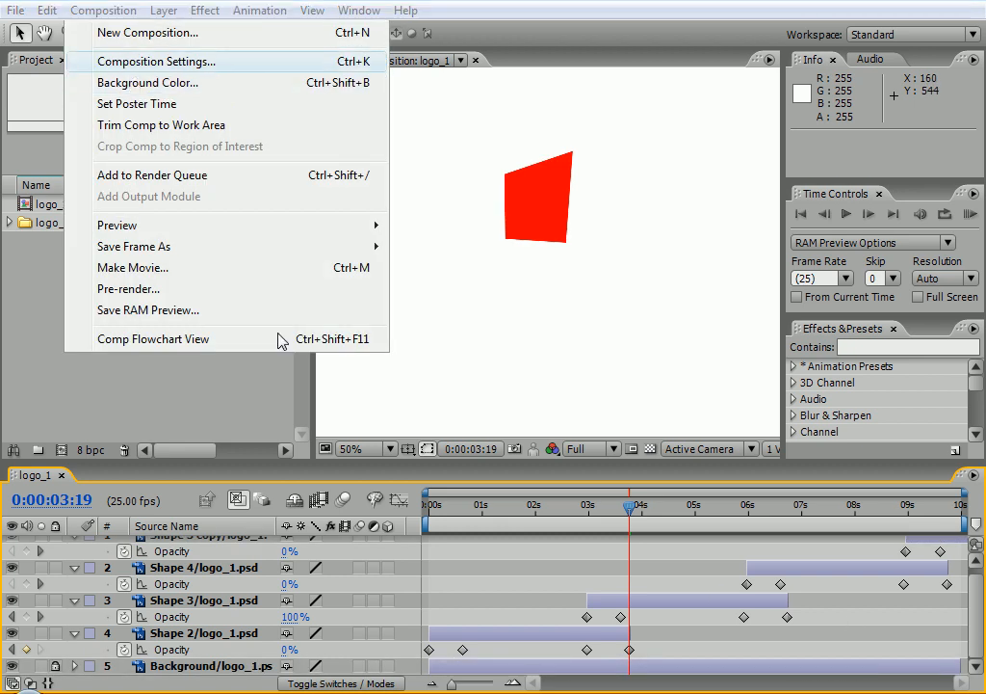
click(281, 378)
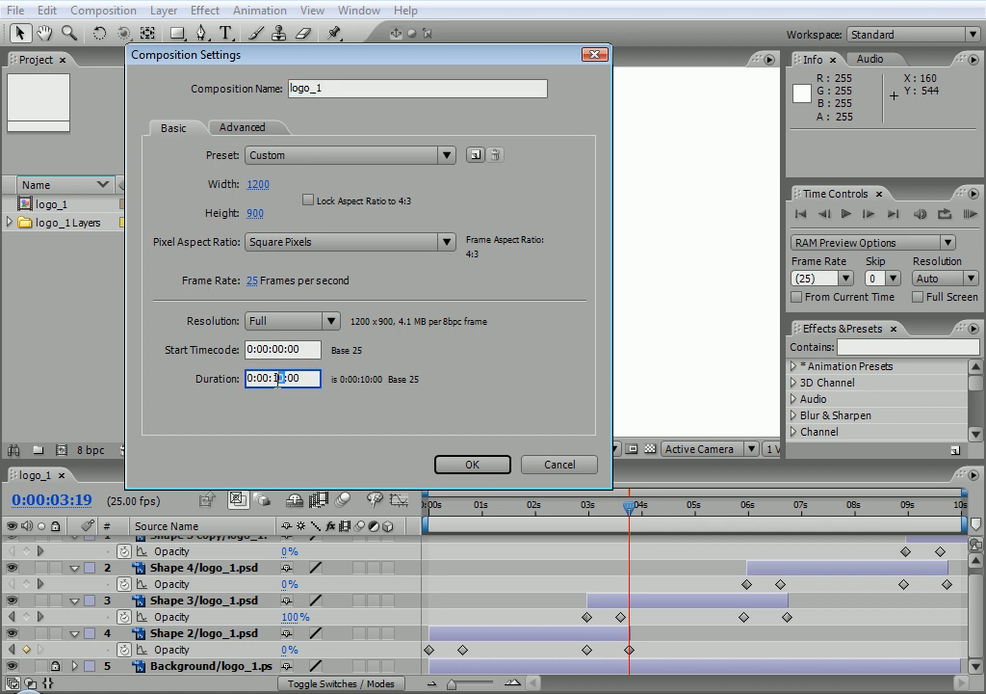
text(5)
key(Return)
drag(786, 491, 982, 488)
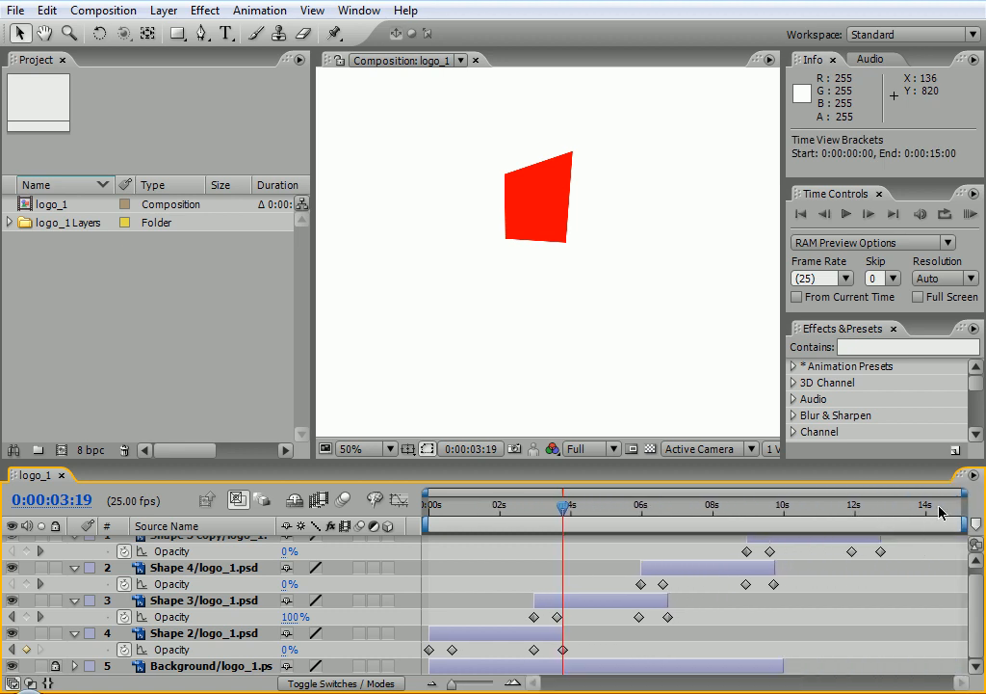
Play a RAM preview of the composition to check the sequential fades
scroll(976, 582, up, 1)
click(399, 391)
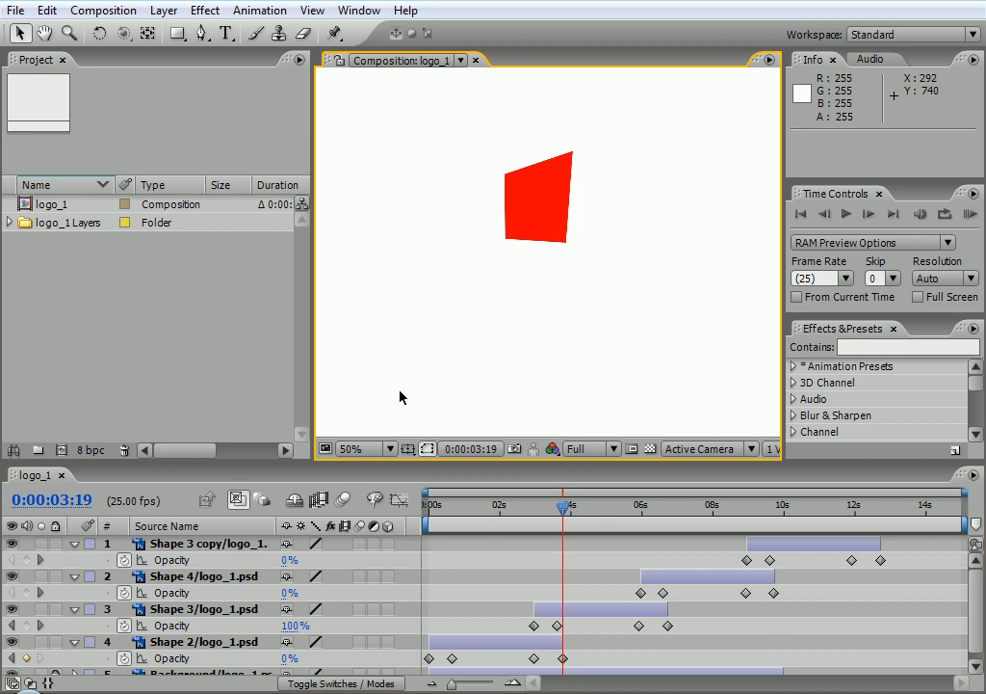
key(KP_0)
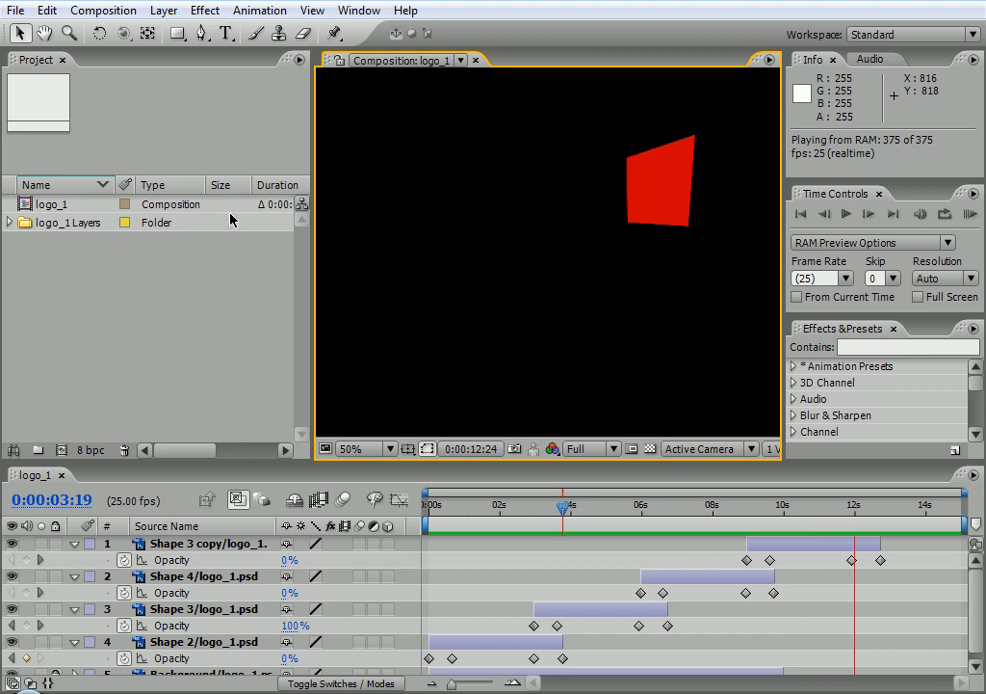
Delete the two fade-out opacity keyframes from each of the four shape layers, leaving only the fade-ins
click(976, 633)
click(977, 666)
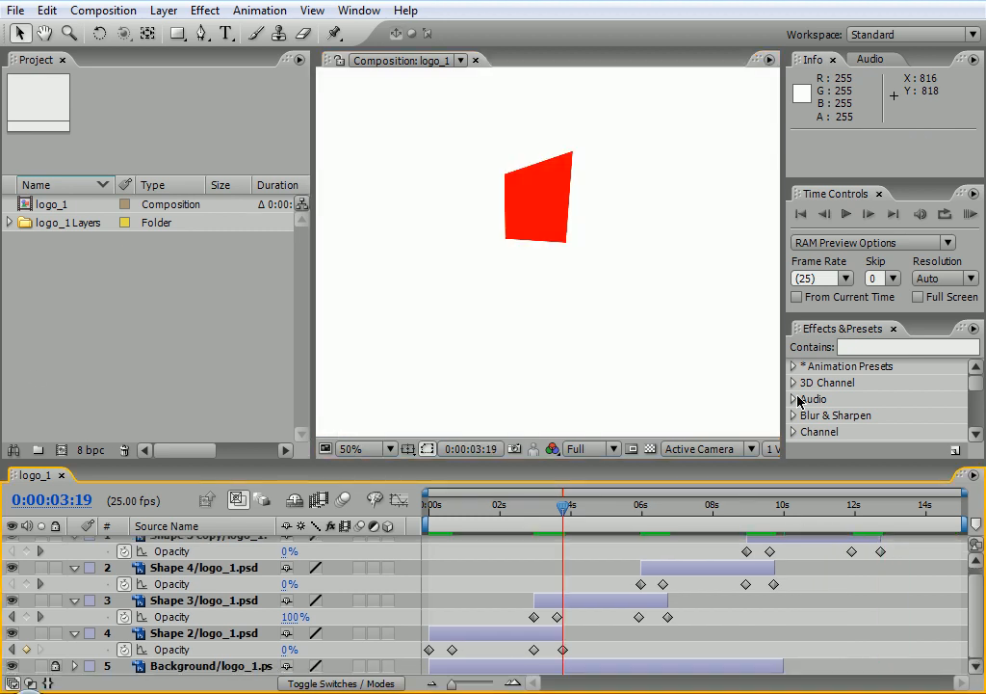
click(800, 213)
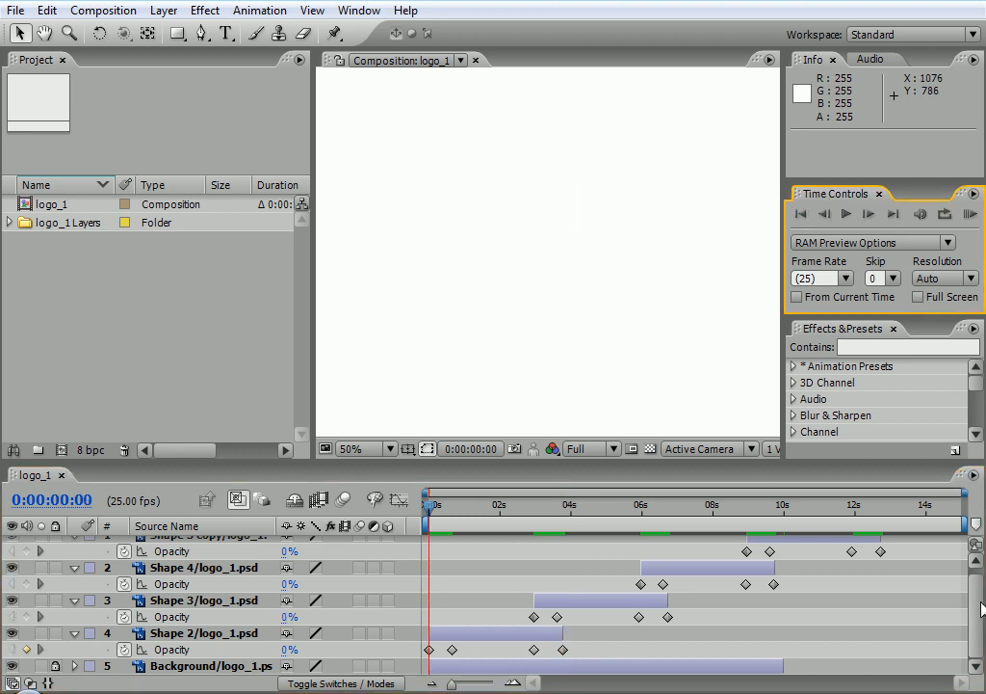
drag(578, 659, 510, 639)
key(Delete)
drag(672, 621, 616, 639)
key(Delete)
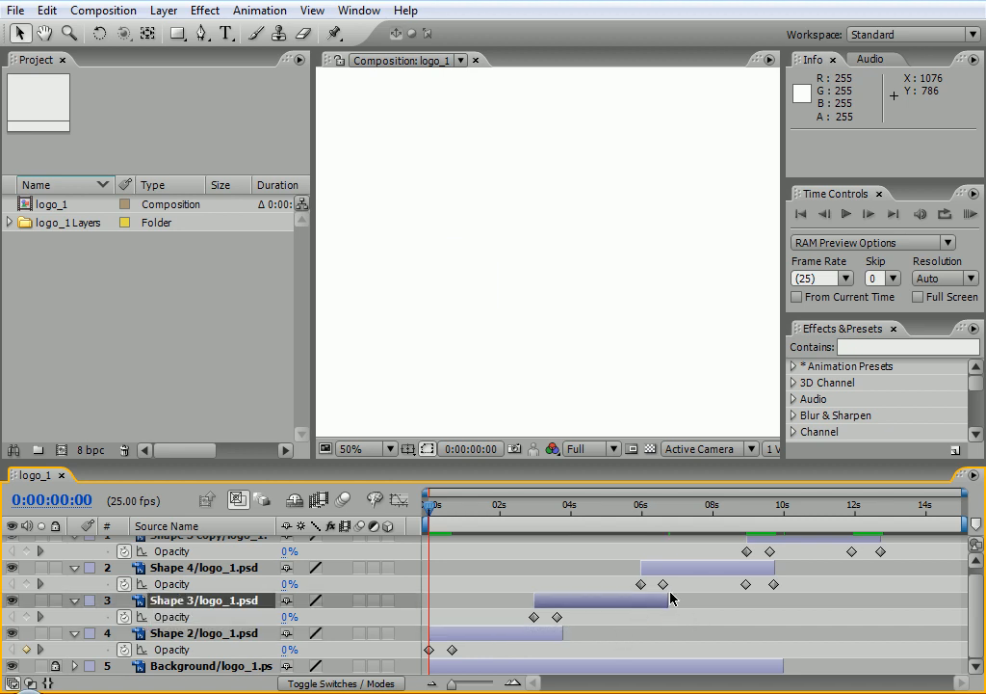
drag(776, 580, 742, 596)
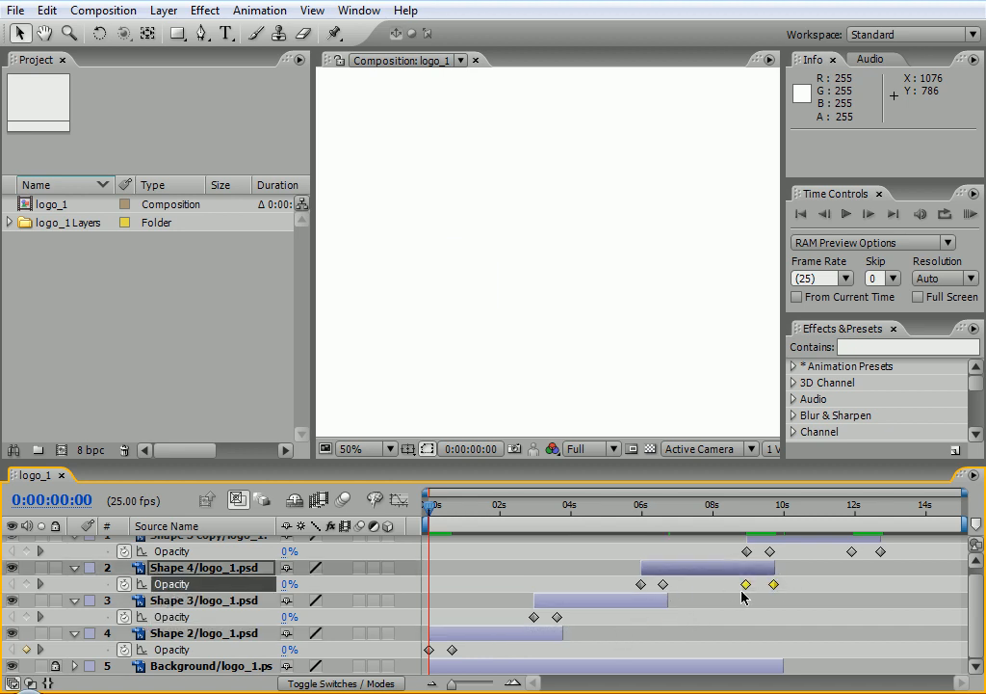
key(Delete)
drag(838, 556, 915, 565)
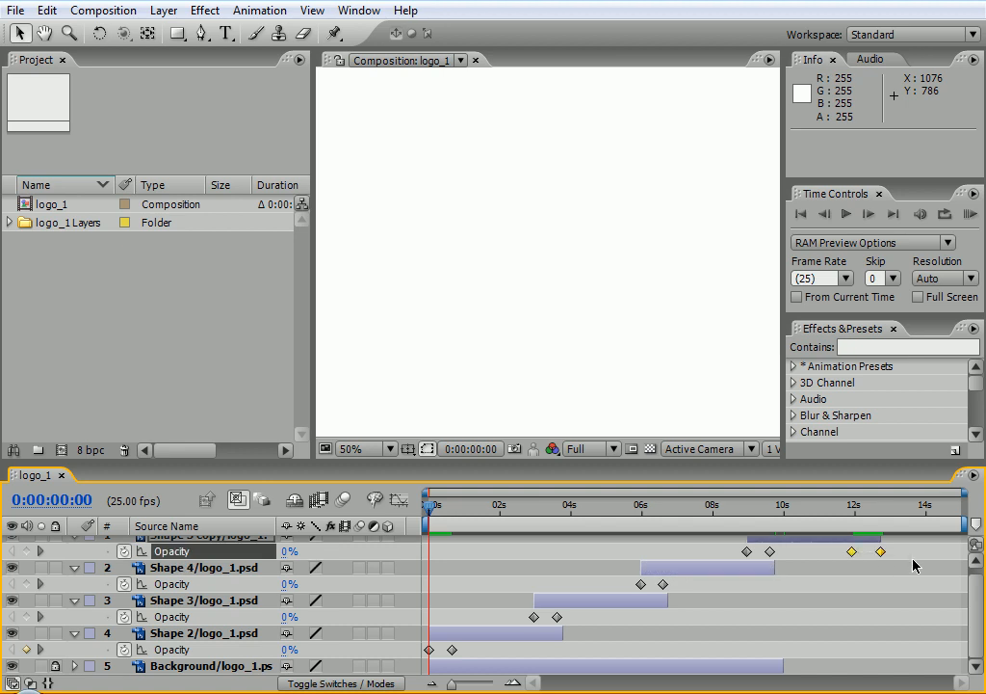
key(Delete)
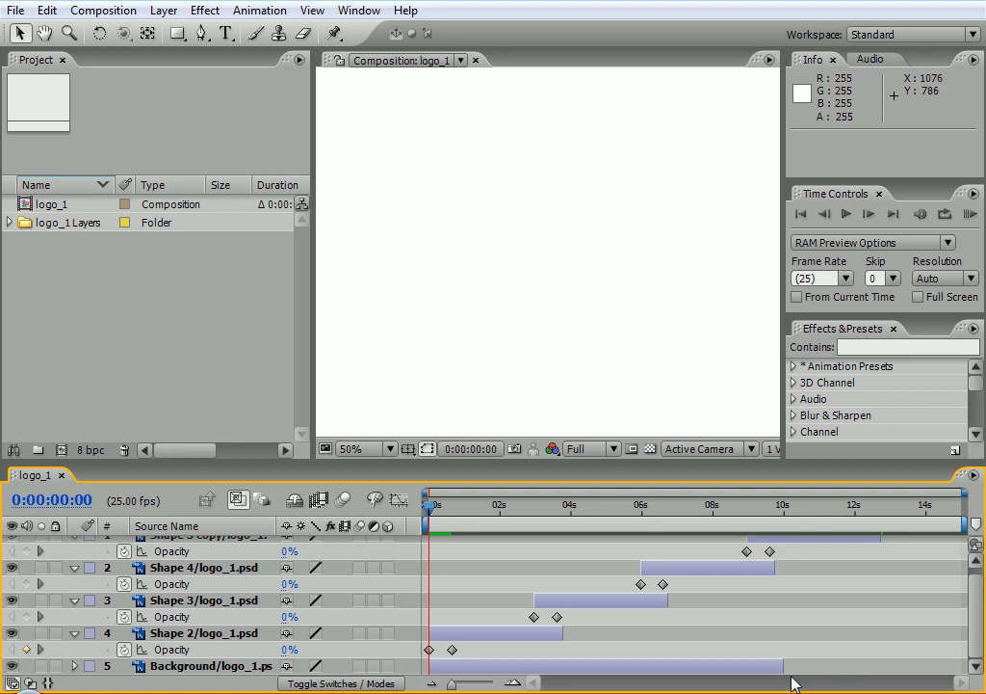
Extend the Background layer and all four shape layers to about the end of the 15-second composition
drag(785, 669, 966, 668)
drag(567, 632, 966, 627)
drag(672, 602, 965, 602)
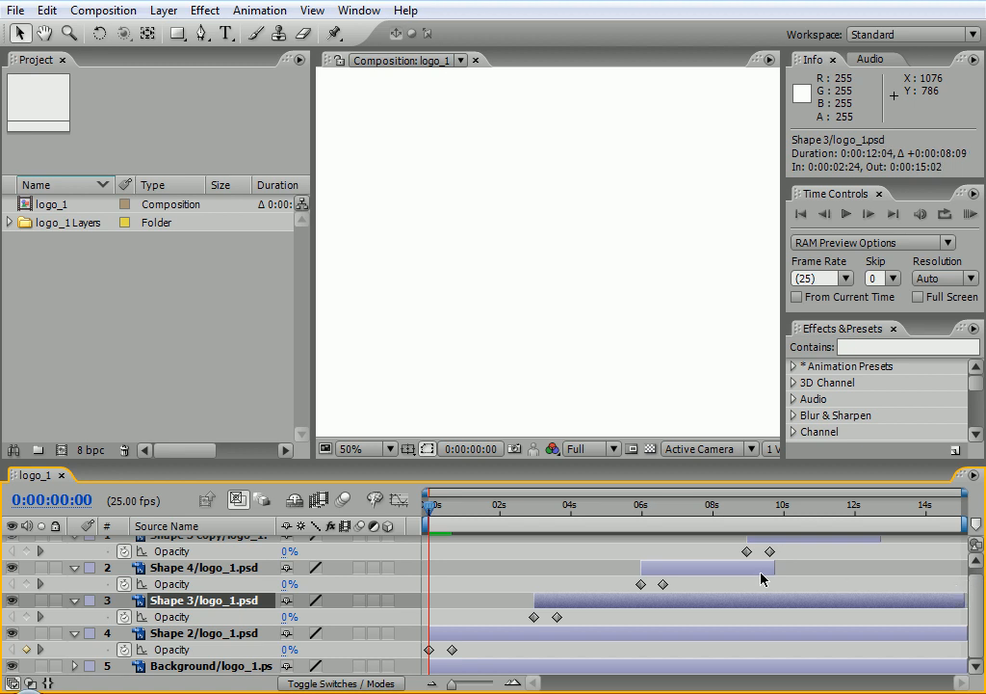
drag(775, 567, 964, 557)
drag(880, 540, 960, 541)
click(191, 387)
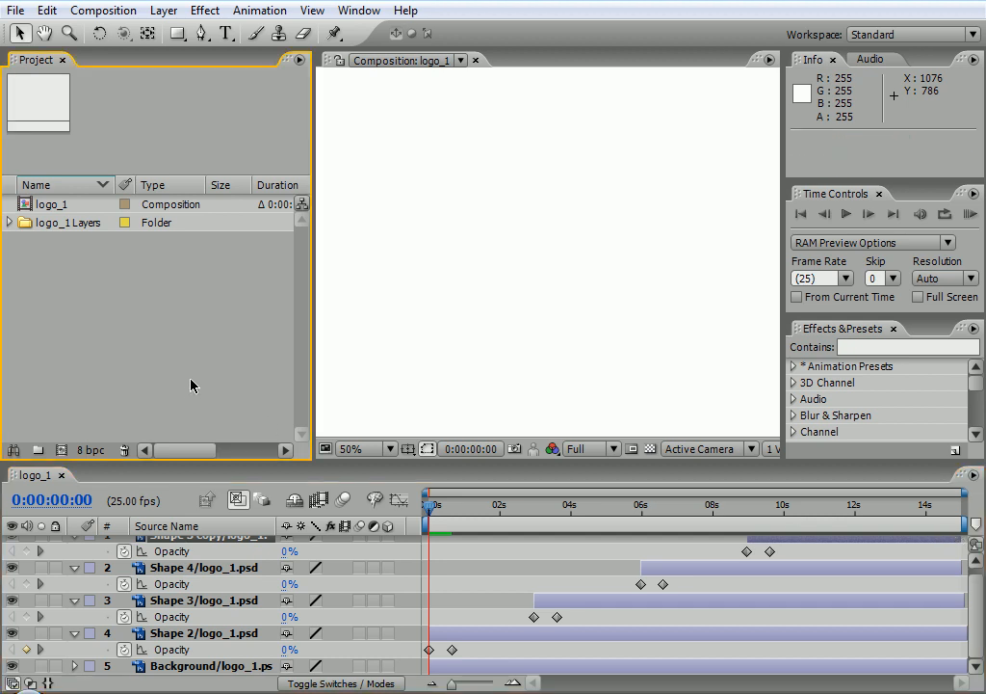
Play a RAM preview to check how the shapes fade in one after another and stay visible
click(970, 214)
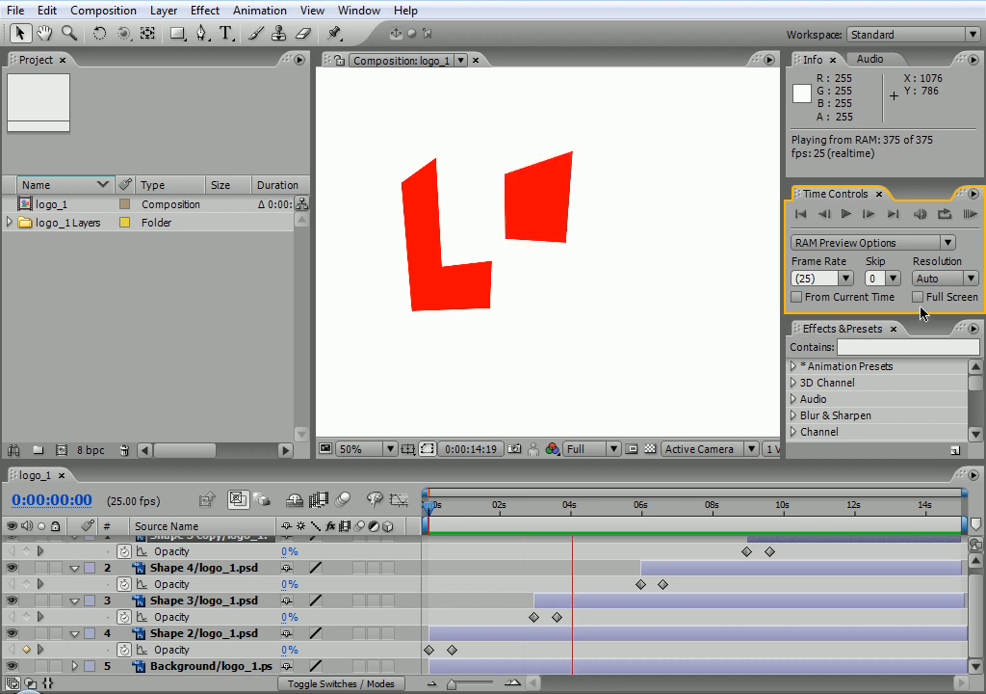
drag(974, 584, 974, 560)
click(796, 234)
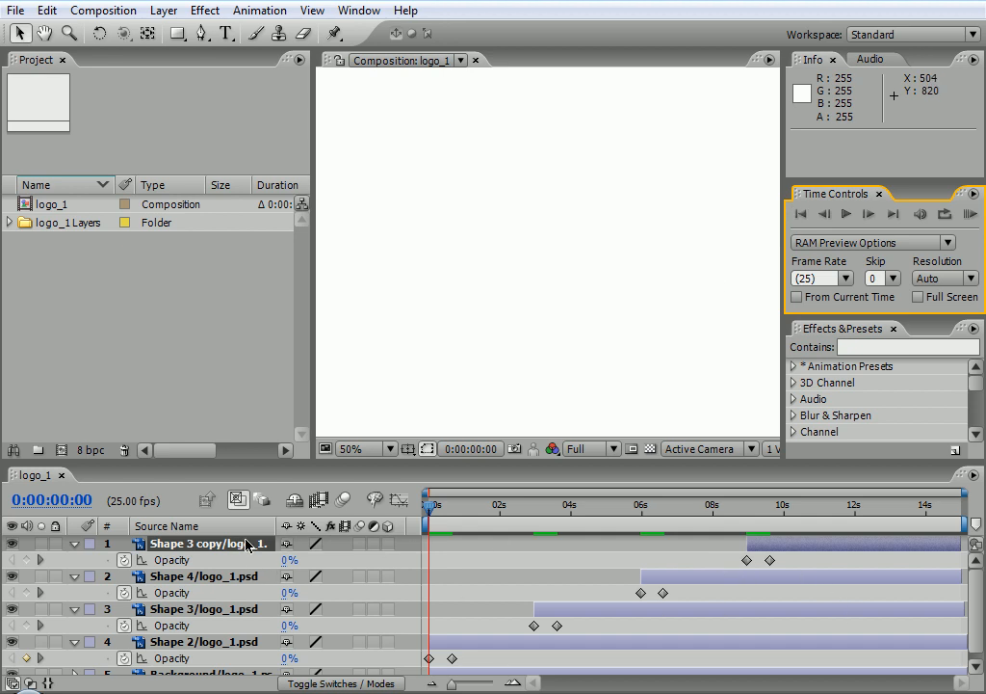
Remove the opacity keyframes from the four shape layers and set the Shape 3 copy layer's opacity to 100%
click(167, 580)
shift+click(169, 609)
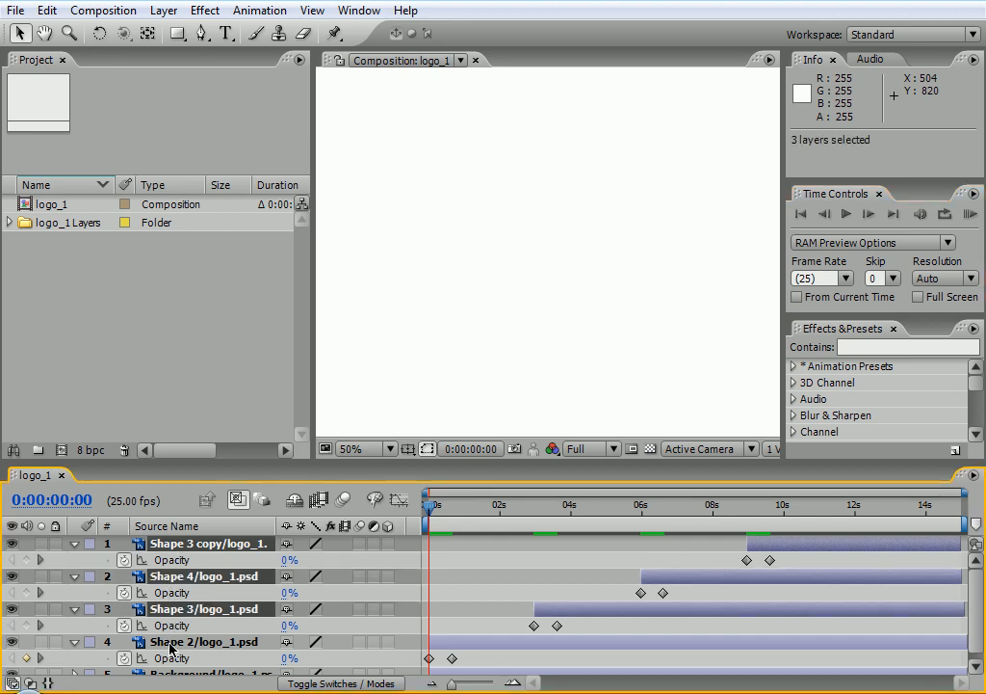
shift+click(177, 642)
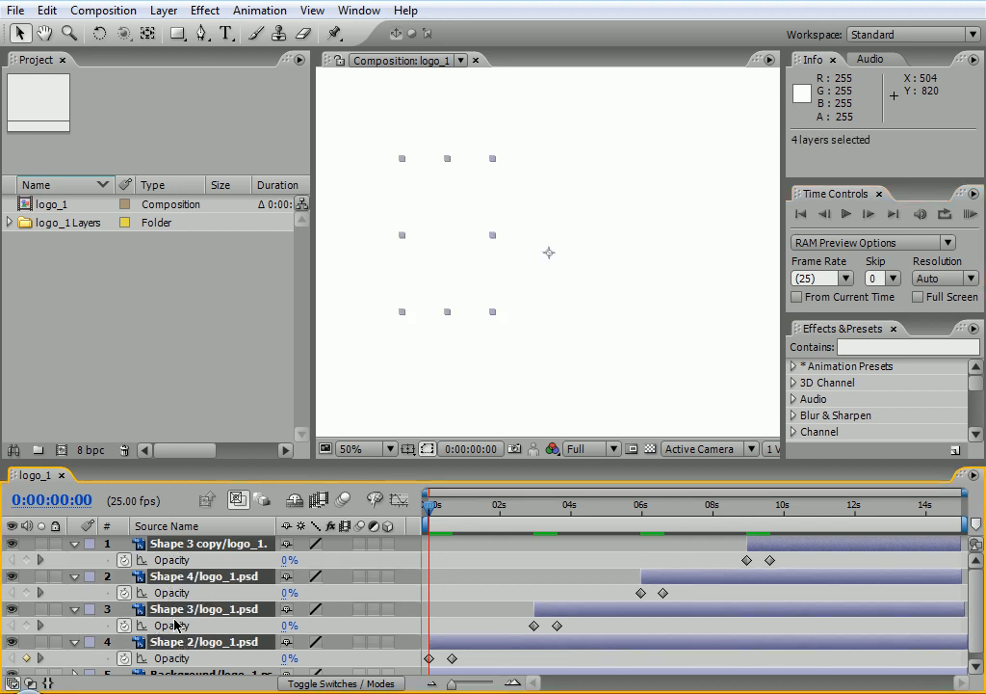
click(75, 545)
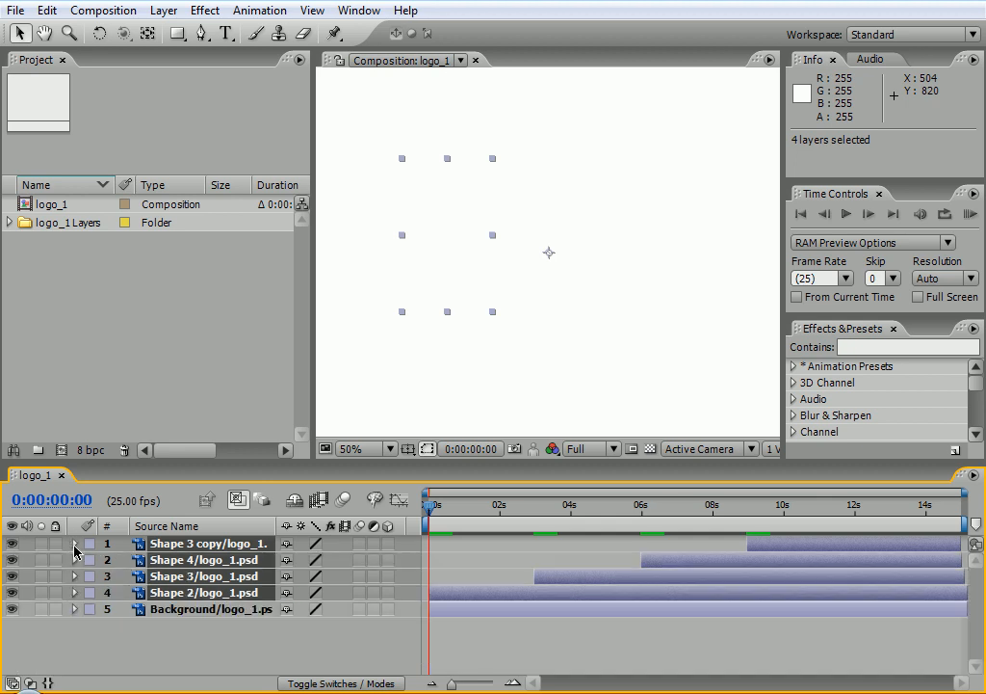
click(75, 545)
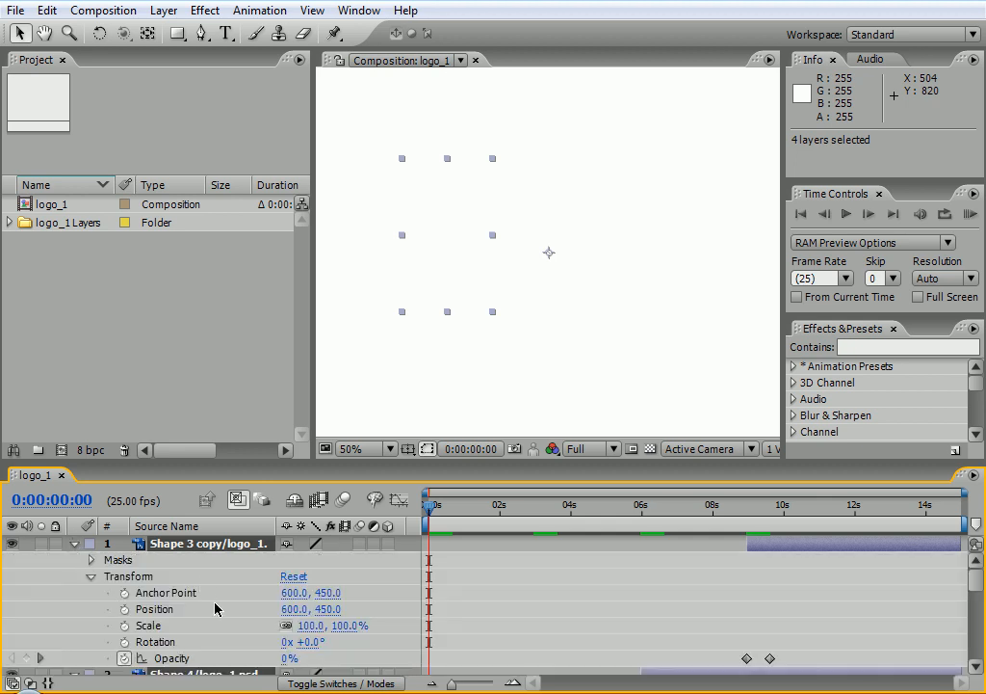
click(124, 658)
mouse_move(972, 578)
mouse_down()
mouse_move(973, 664)
mouse_move(976, 576)
mouse_up()
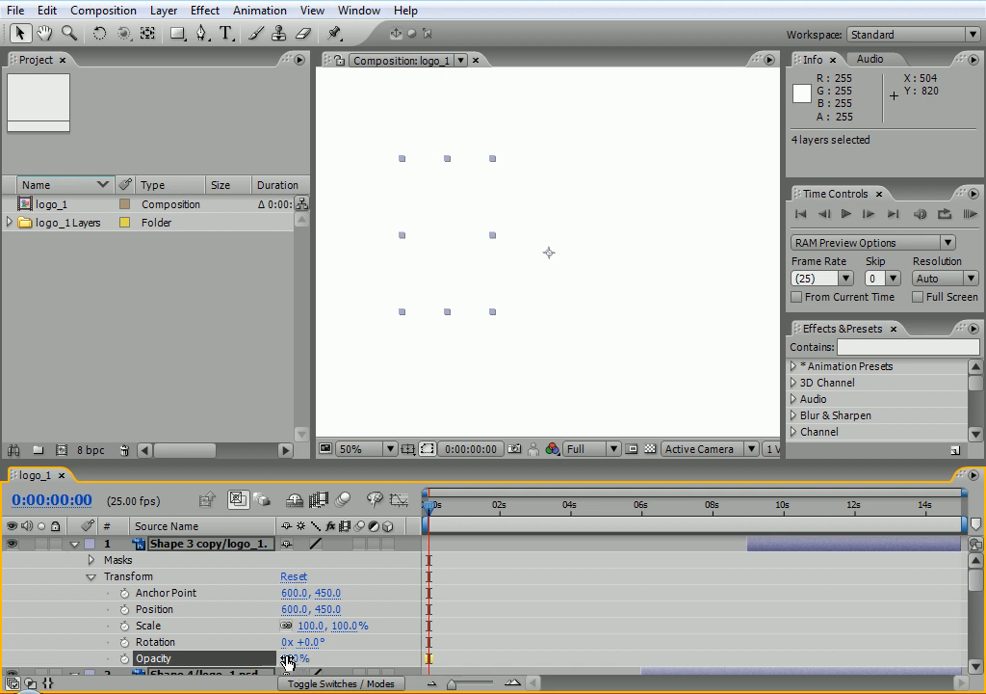
Shift the four shape layers together so Shape 3 copy starts at 0:00:00:00, and collapse their properties
mouse_move(975, 585)
mouse_down()
mouse_move(967, 637)
mouse_move(967, 564)
mouse_up()
drag(760, 546, 443, 548)
click(74, 544)
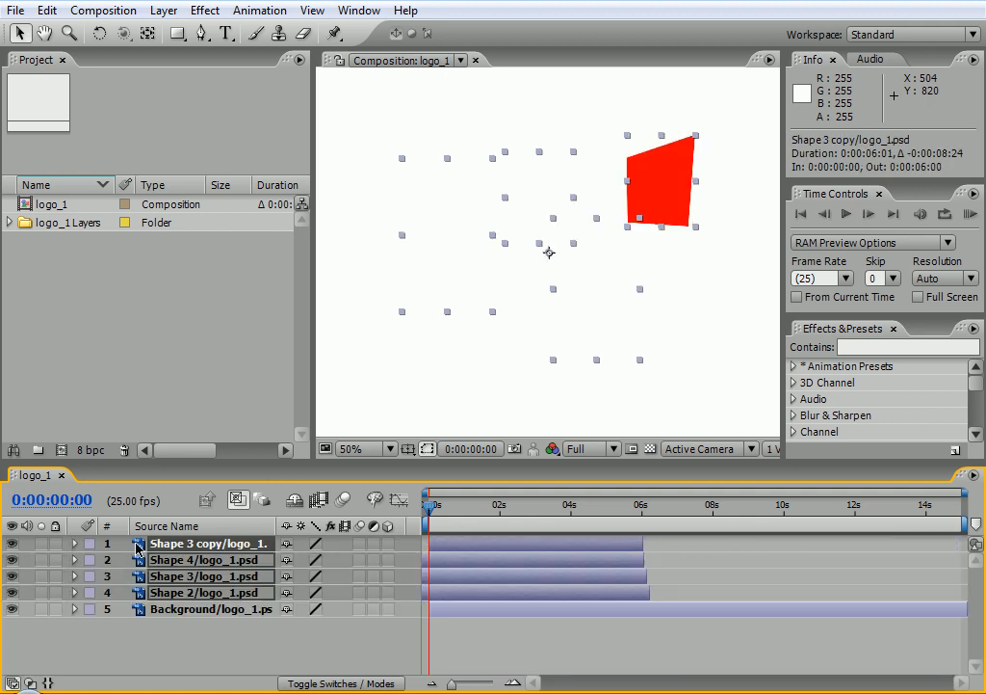
Nudge the Shape 3 copy layer to start at -0:00:00:06 and the Background layer to start at -0:00:00:07
drag(479, 549, 509, 542)
click(686, 565)
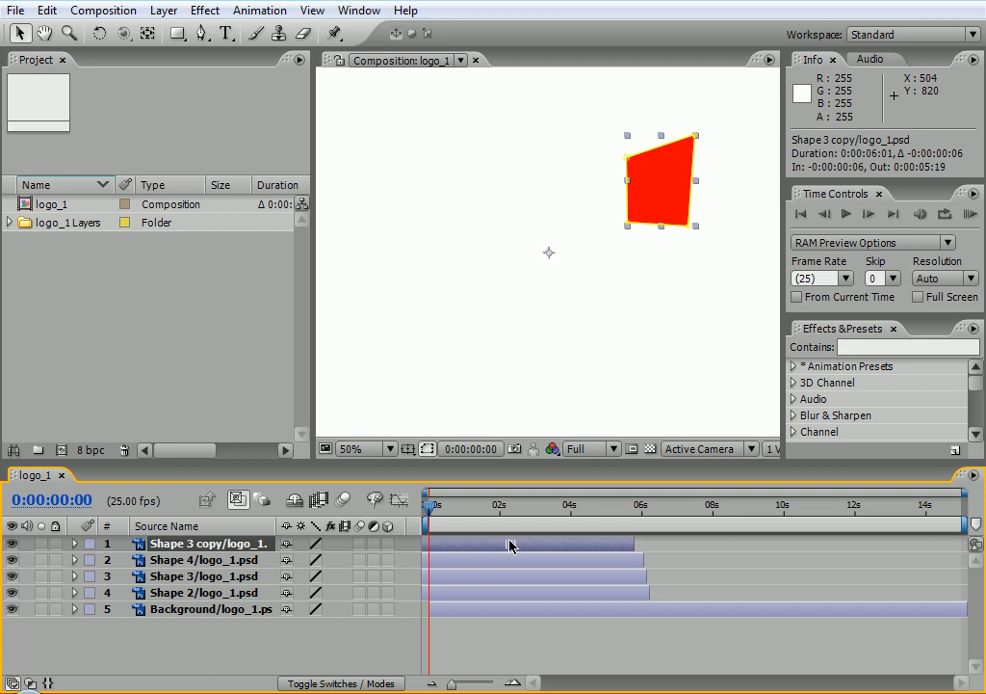
click(488, 612)
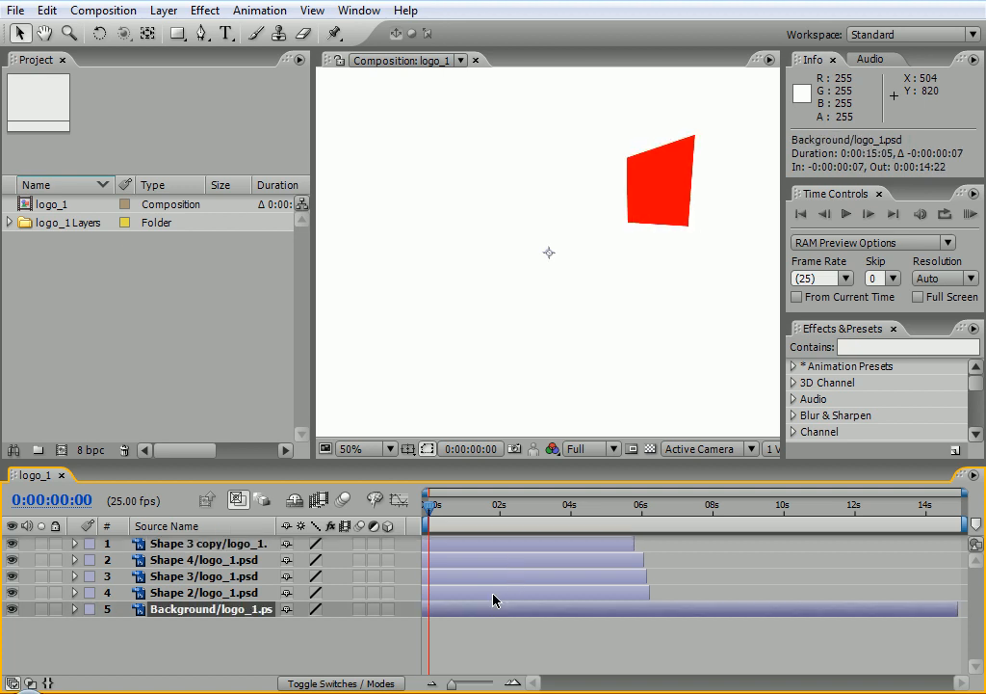
Select all four shape layers and reset the transform of Shape 4, Shape 3 and Shape 2 to restore full opacity
click(493, 594)
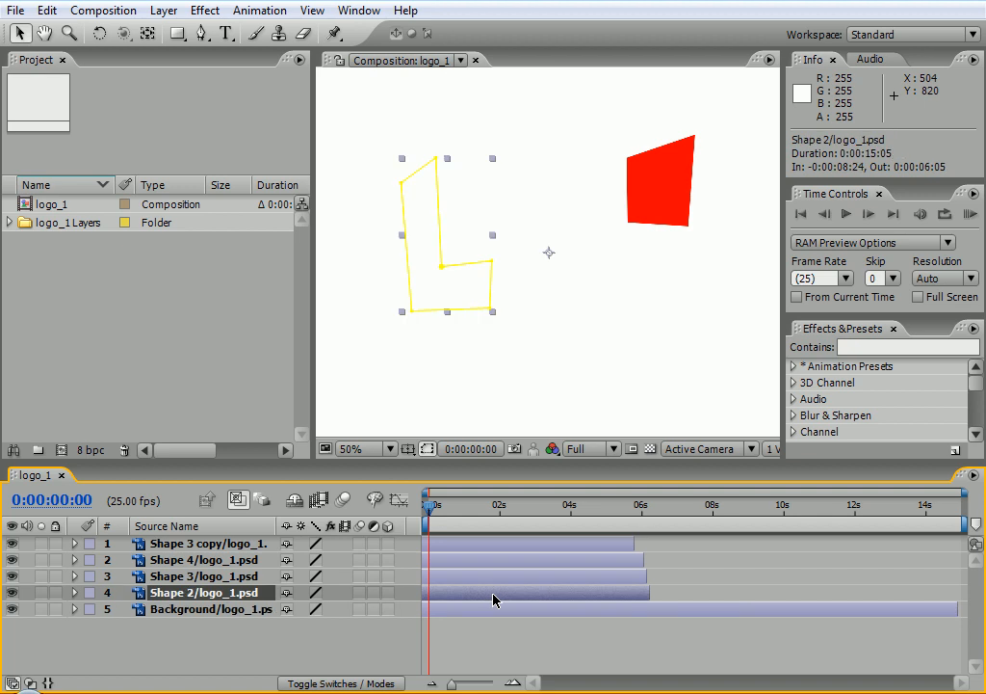
shift+click(492, 572)
shift+click(494, 560)
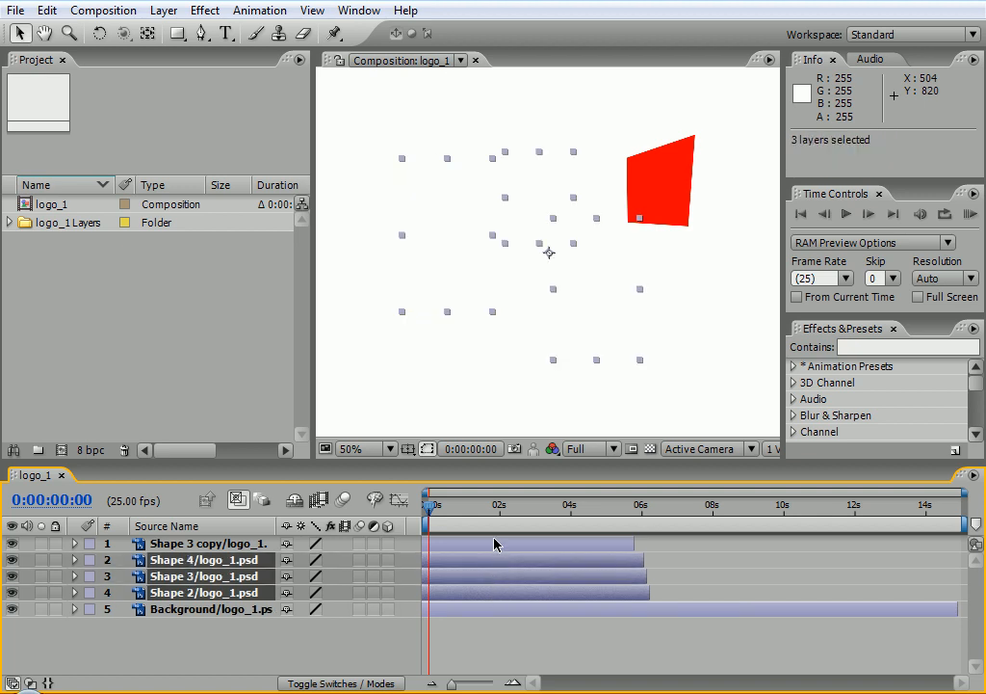
shift+click(497, 542)
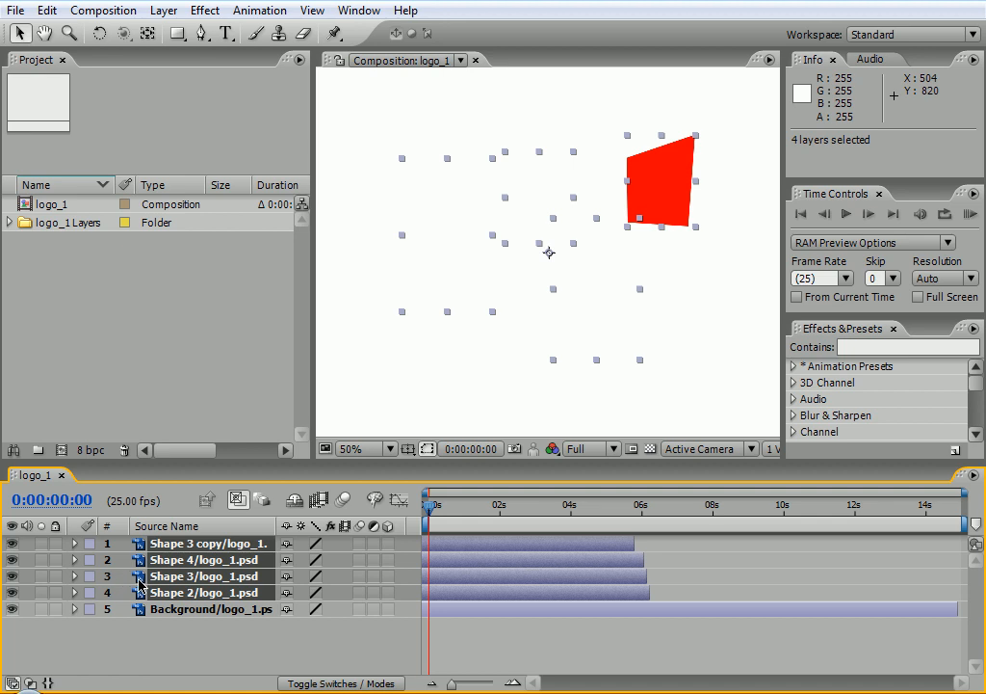
click(76, 559)
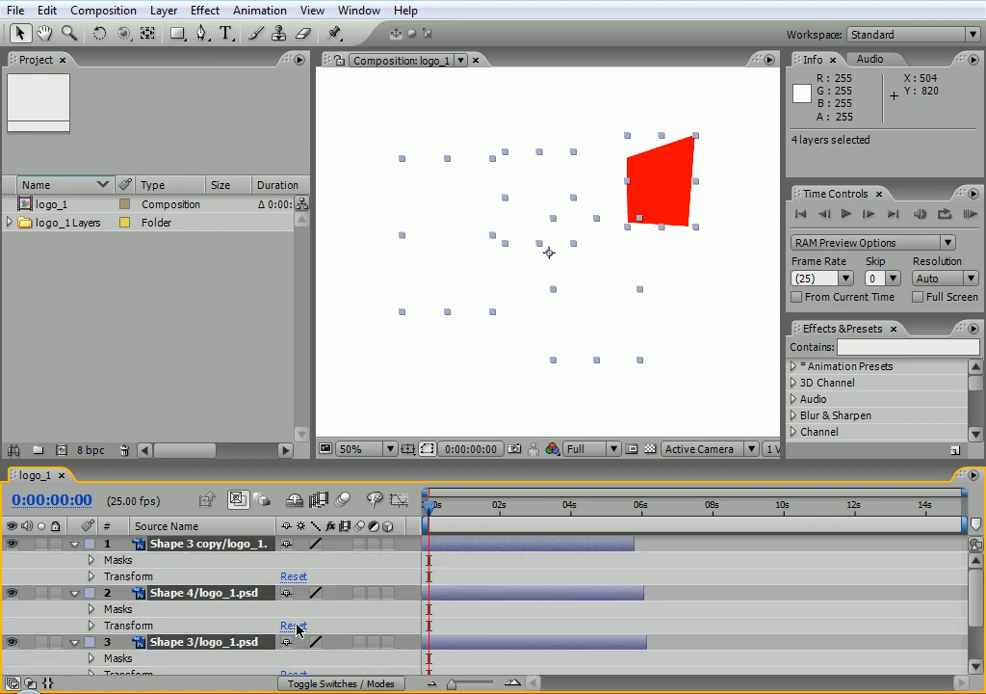
click(297, 626)
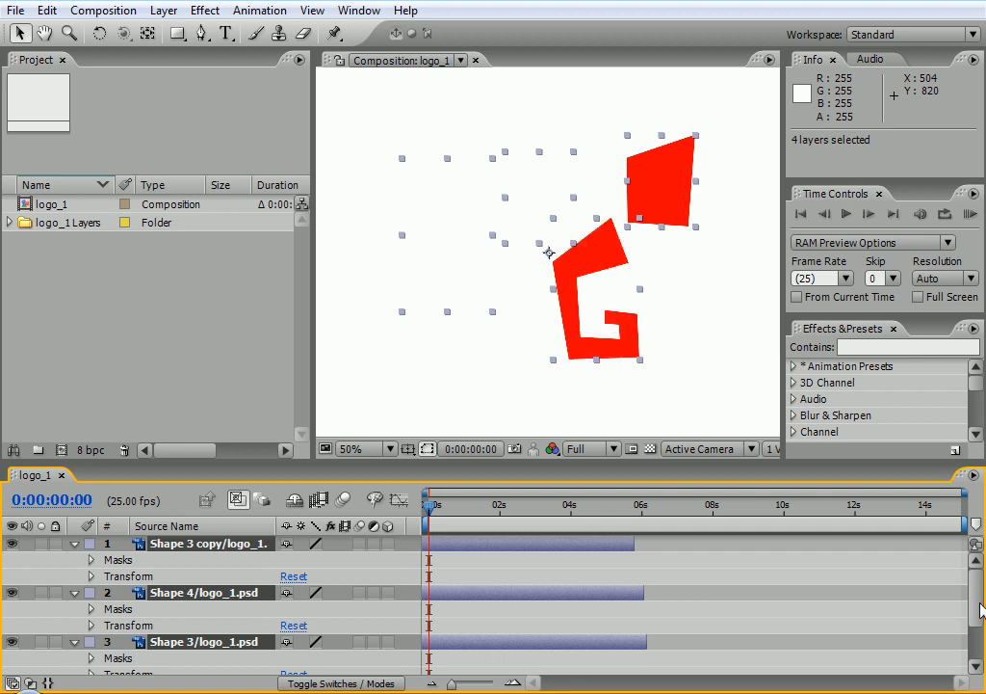
scroll(976, 639, down, 3)
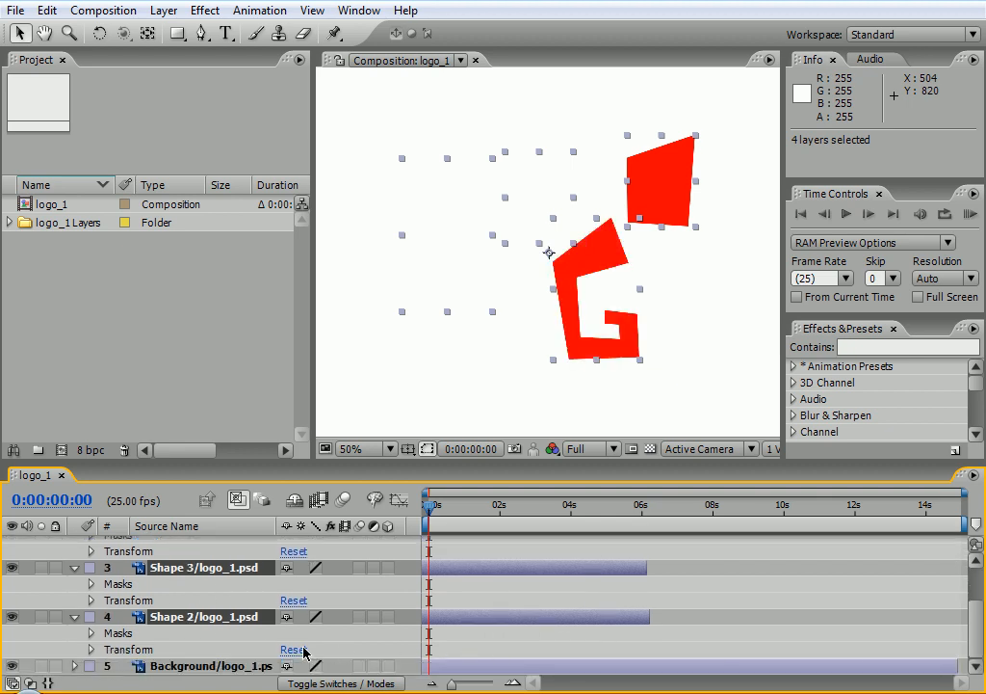
click(294, 601)
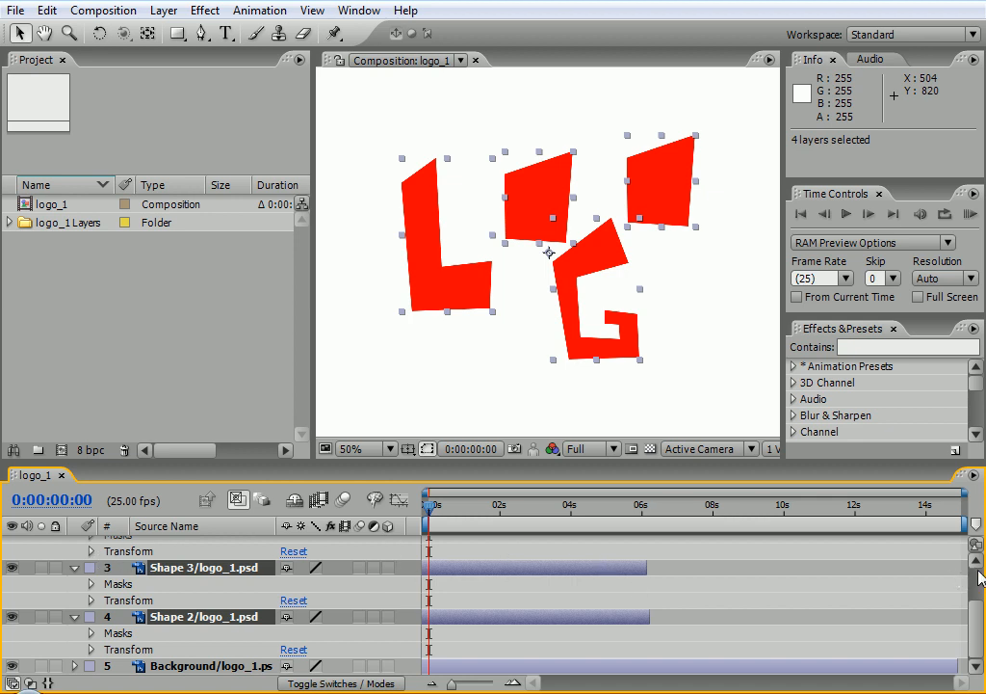
Sequence the four selected shape layers with a 0:00:00:15 overlap and Dissolve Front Layer transition, and scrub to 0:00:11:10 to check the sequence
scroll(516, 601, up, 3)
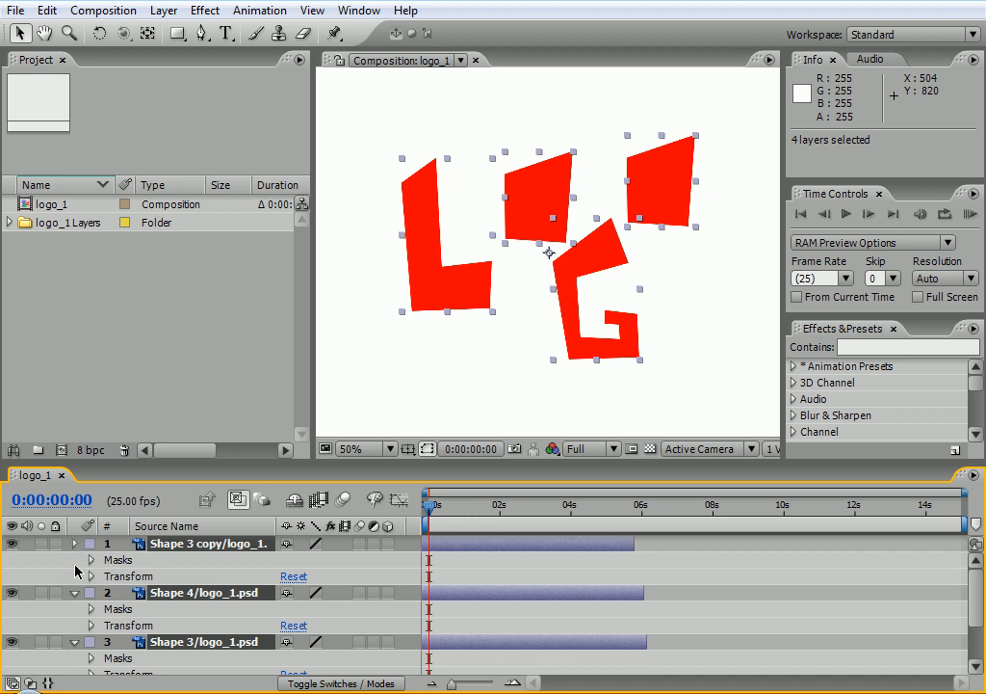
right_click(500, 545)
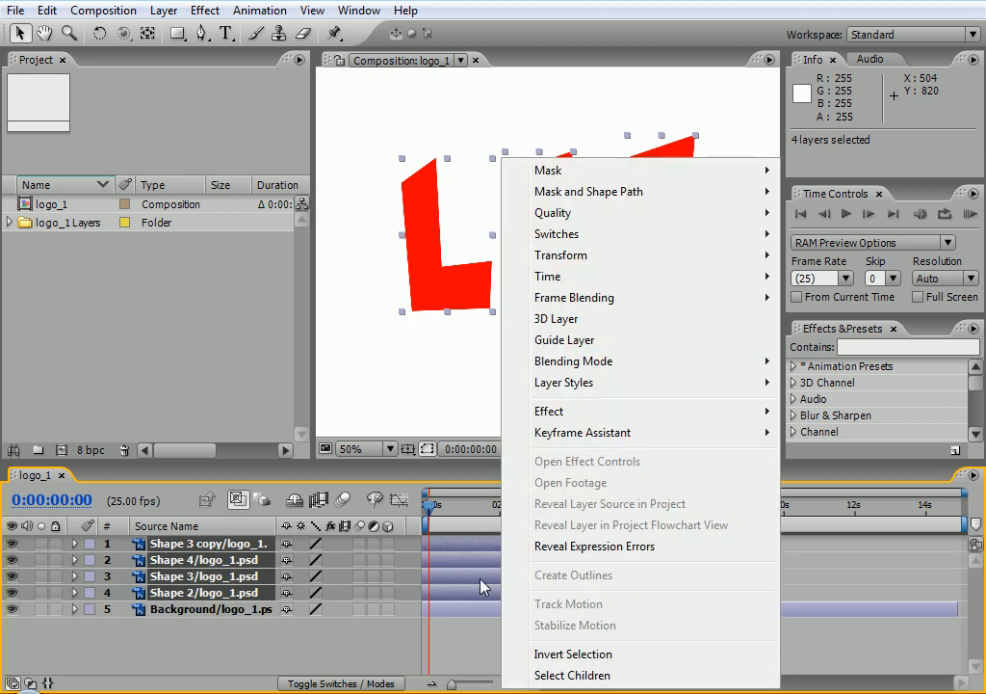
mouse_move(627, 436)
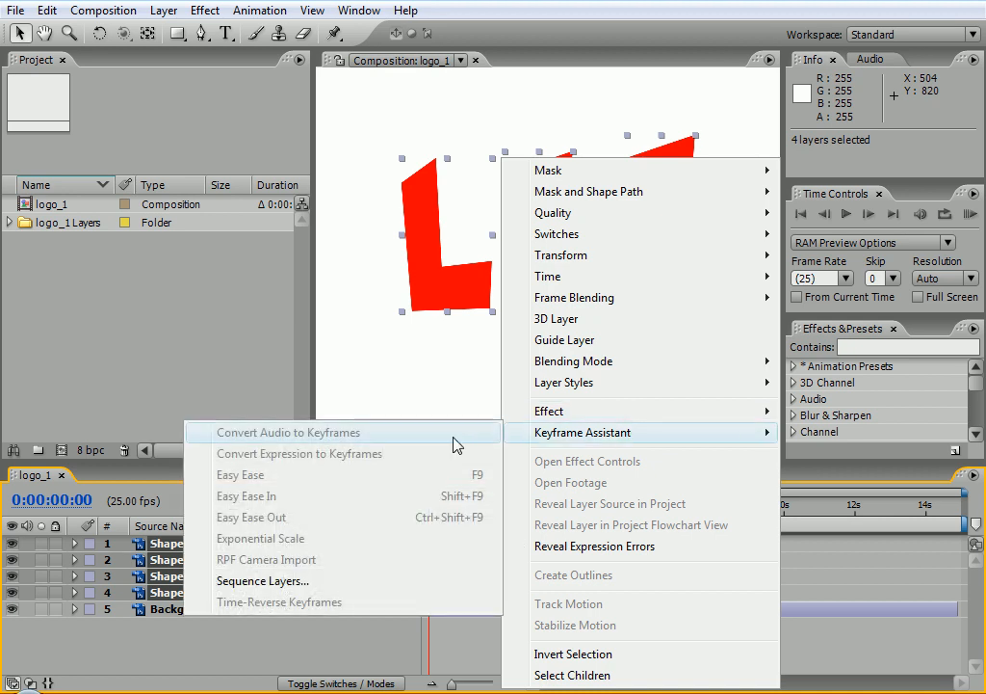
click(287, 582)
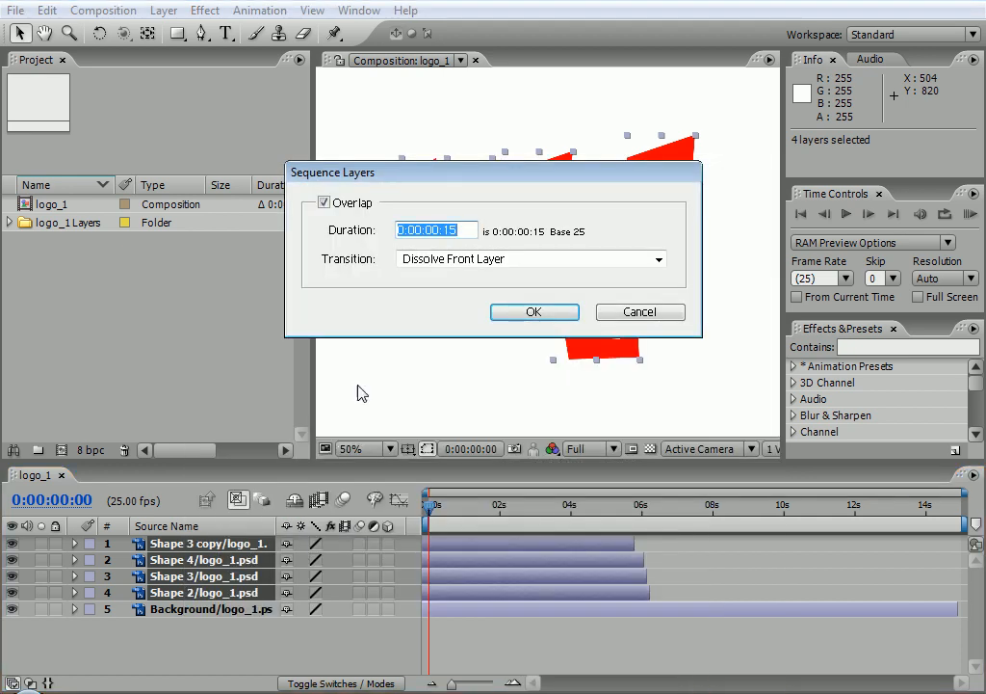
drag(414, 165, 373, 166)
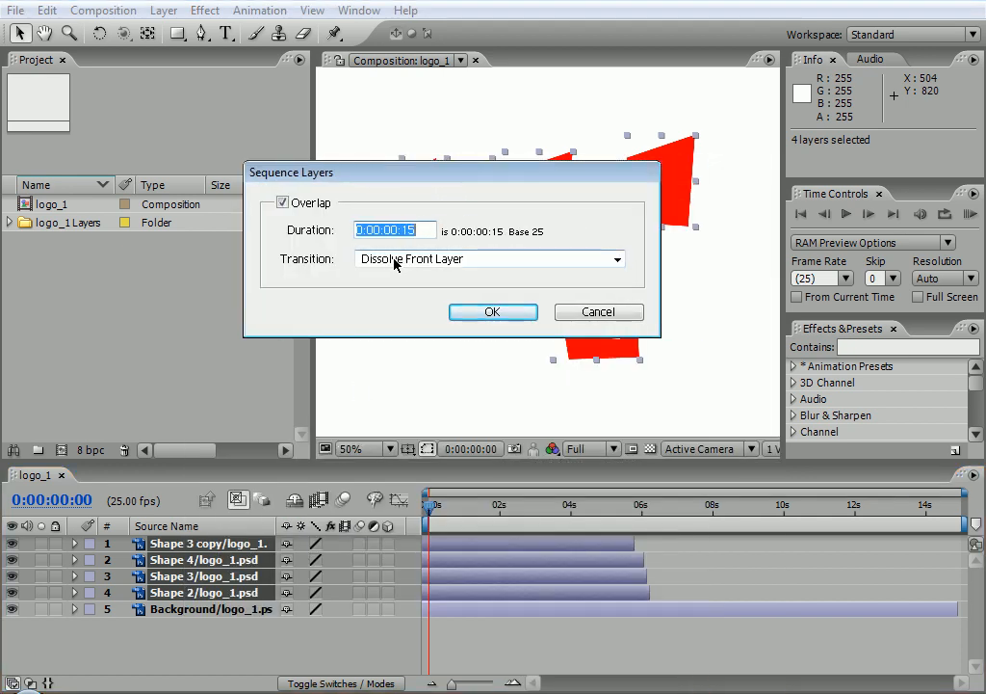
click(392, 259)
click(390, 262)
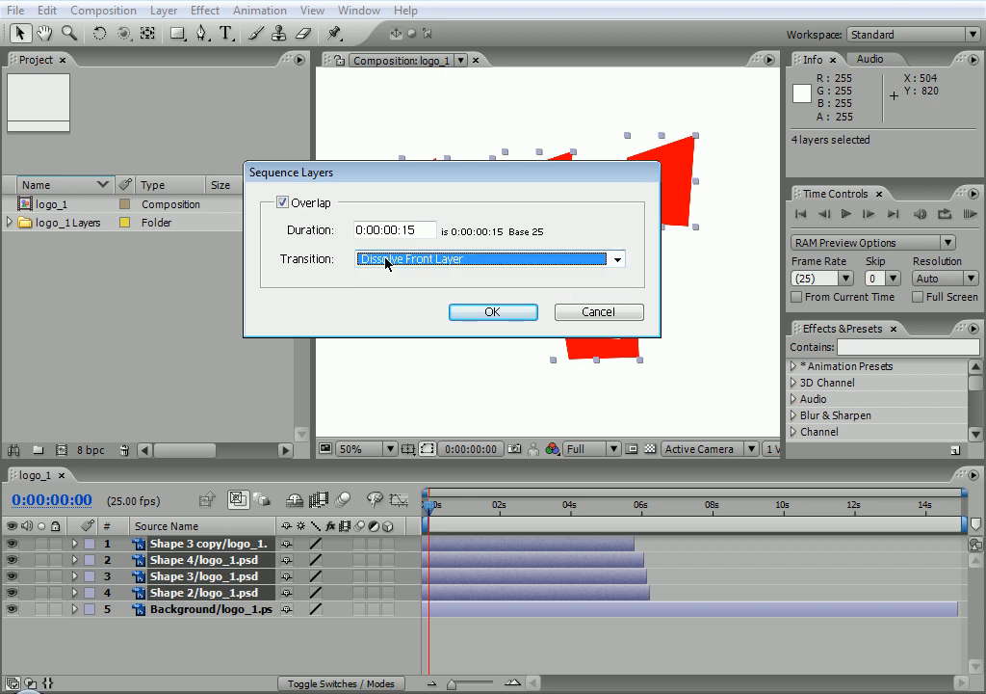
click(387, 262)
click(386, 260)
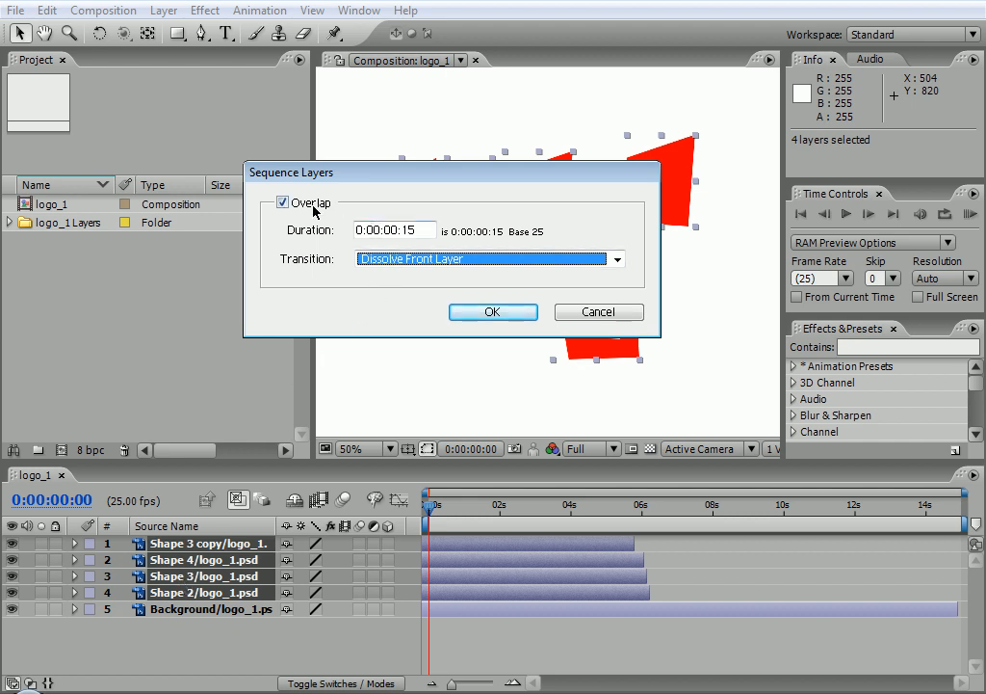
drag(414, 231, 408, 227)
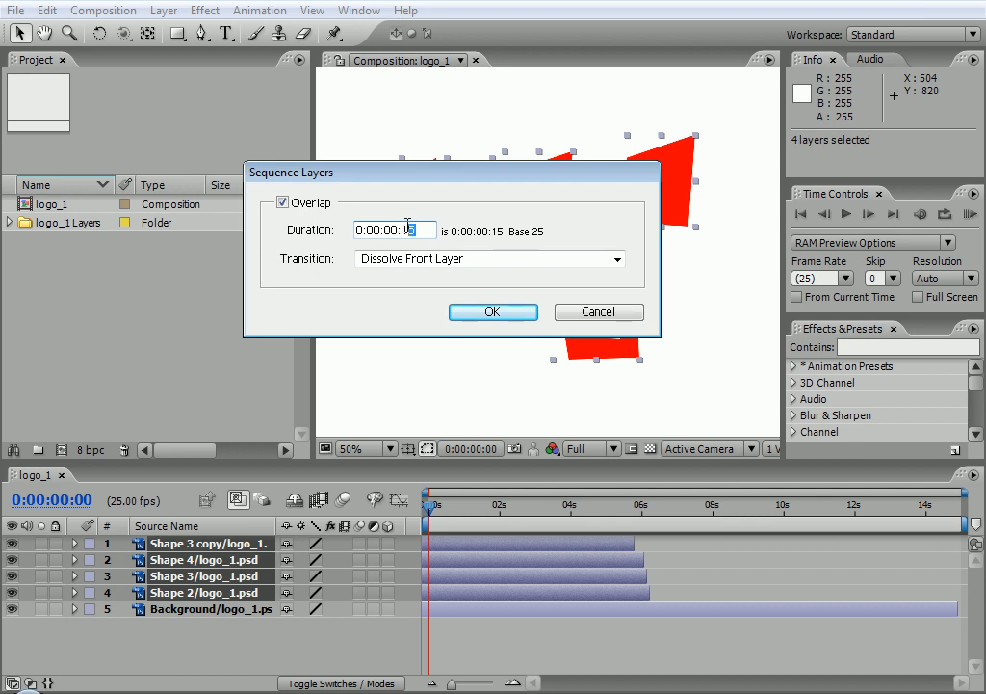
click(492, 312)
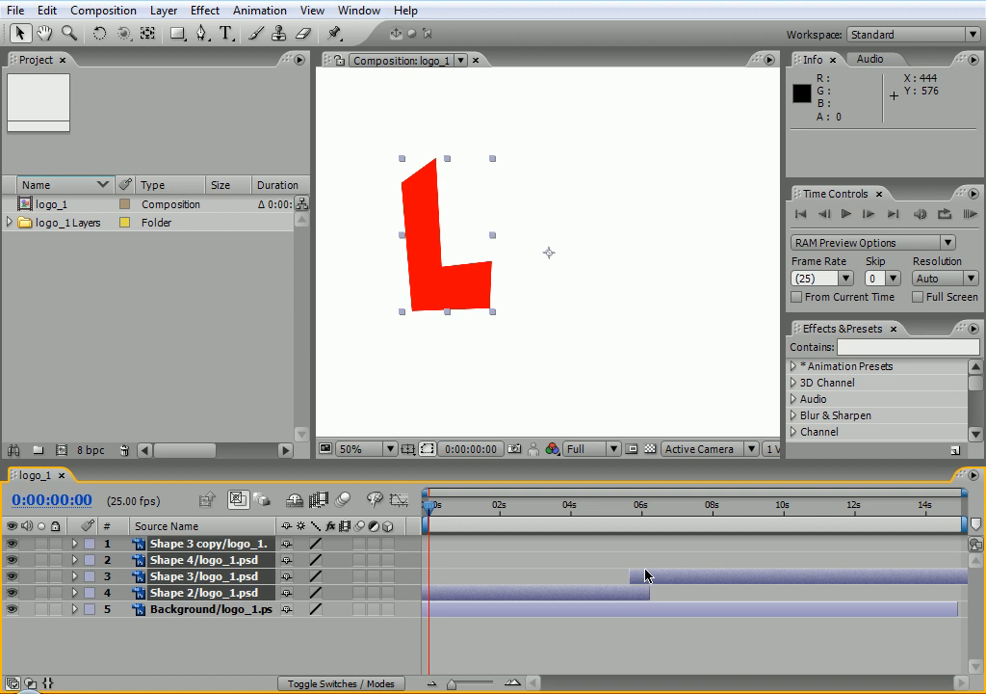
drag(435, 508, 834, 510)
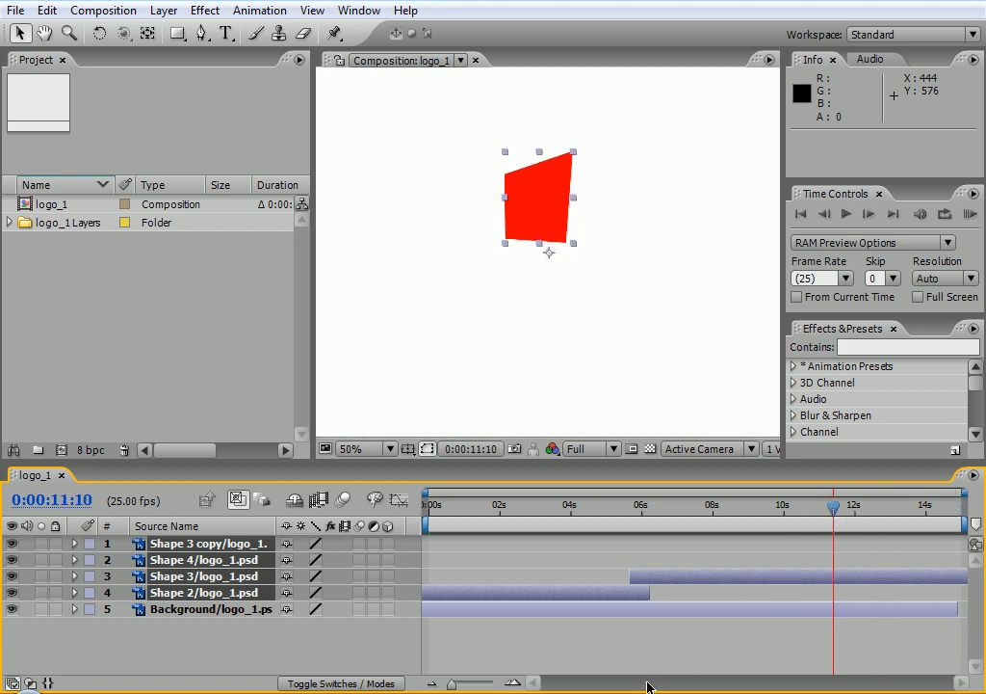